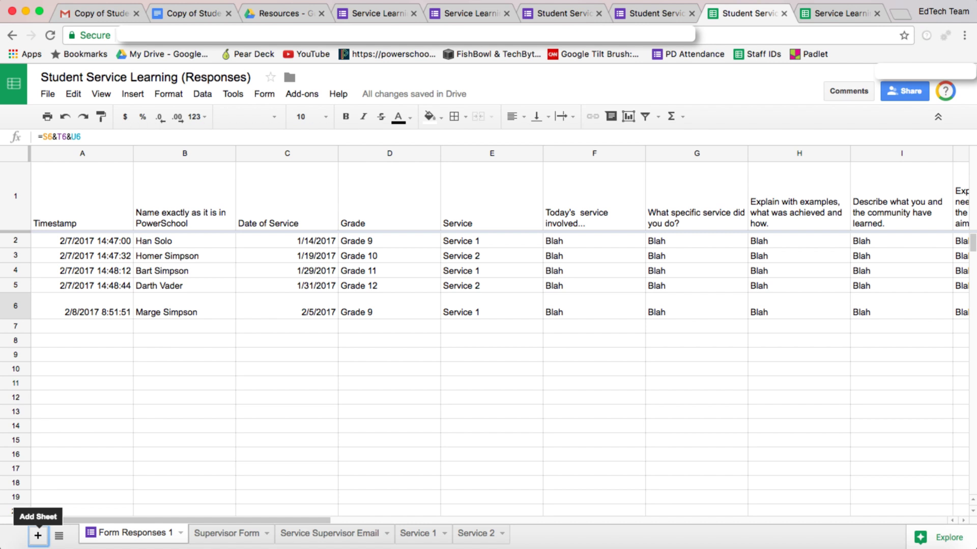
Step: Add a new sheet and rename it Manager Email
click(38, 536)
click(229, 533)
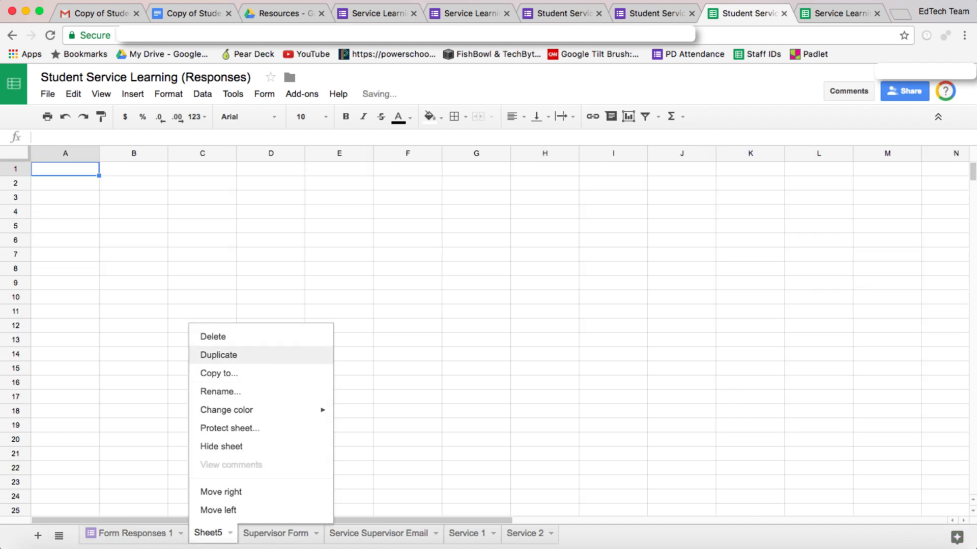
click(220, 391)
text(Mana)
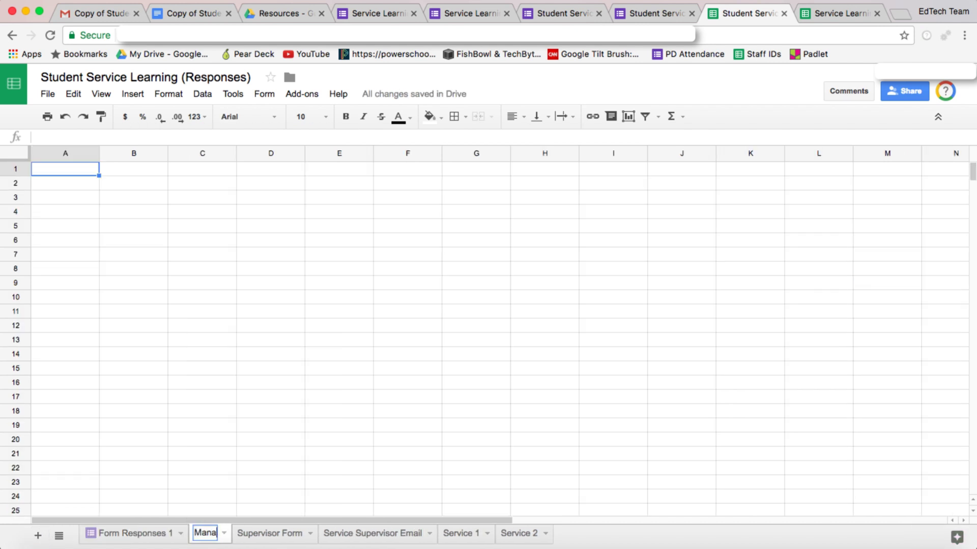
text(ger Email)
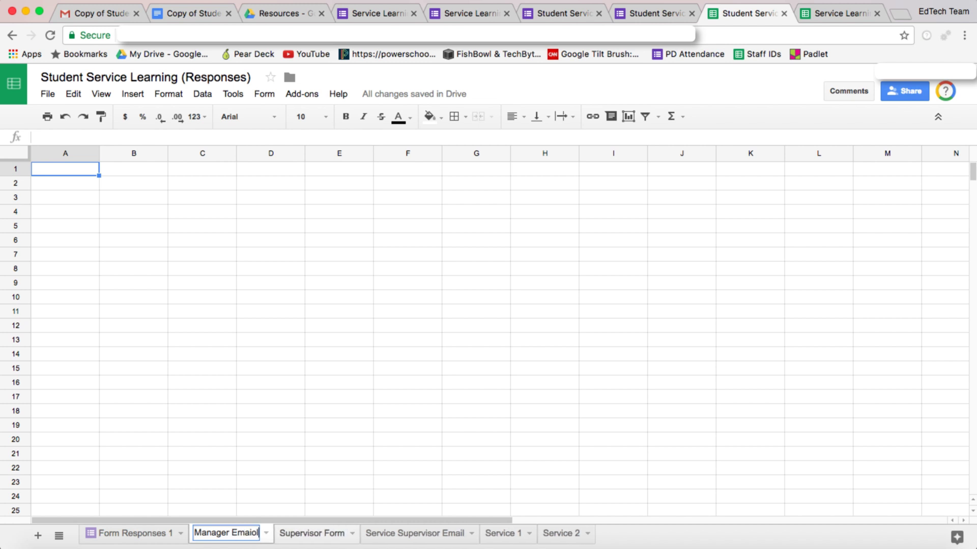
key(Return)
Step: Enter the headers Service, Email and Name in A1:C1 and widen the Service and Email columns
text(Service)
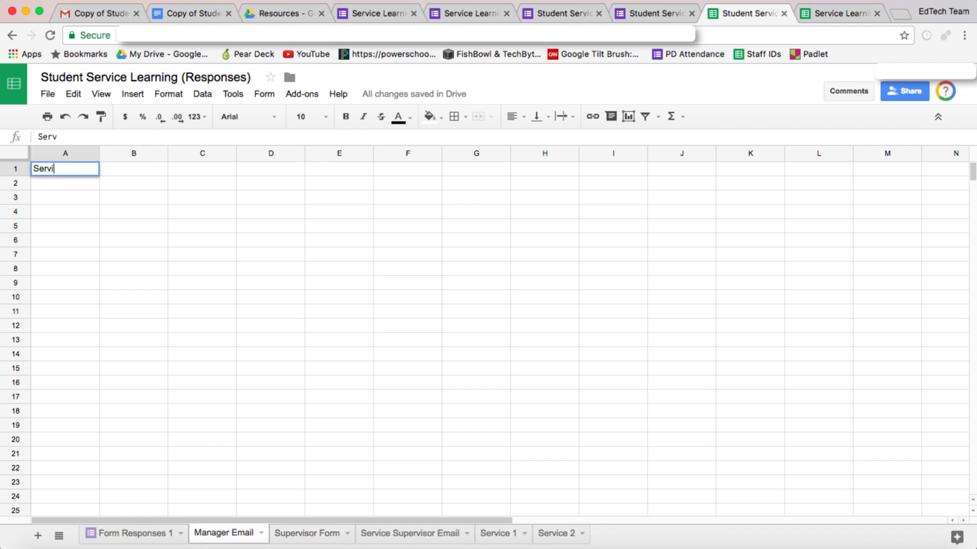
key(Tab)
text(Email)
key(Tab)
text(Name)
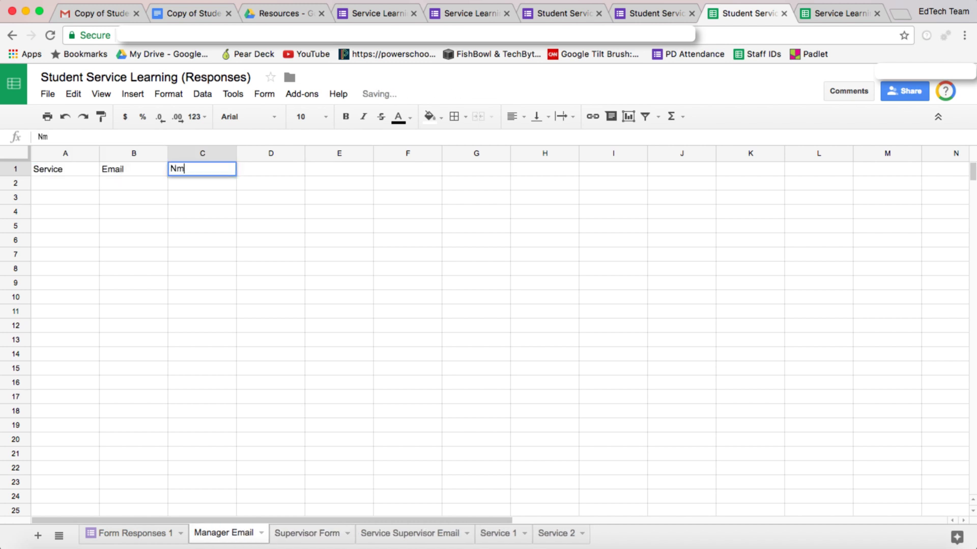
key(Return)
drag(227, 153, 292, 153)
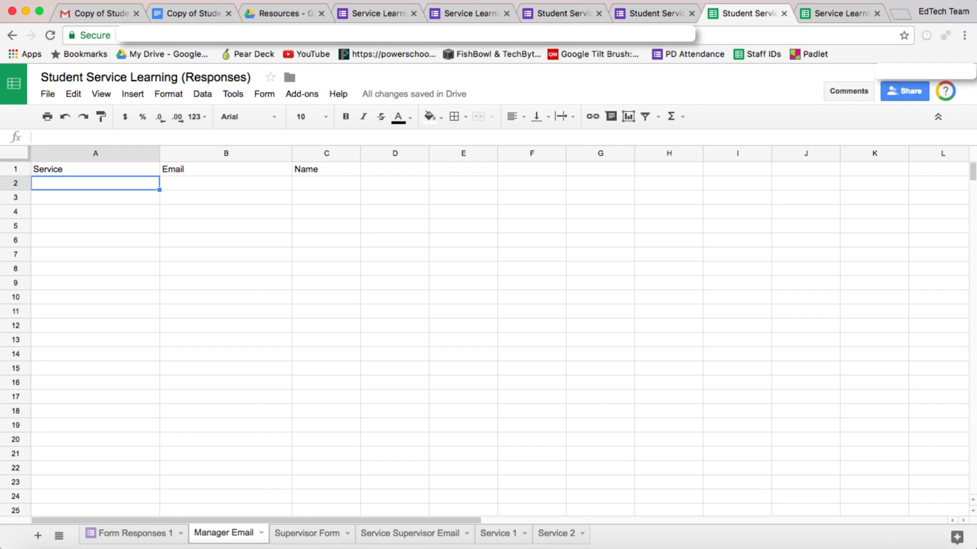
Step: Enter Service 1 in A2 and move the Manager Email sheet to directly after Supervisor Form
text(Service 1)
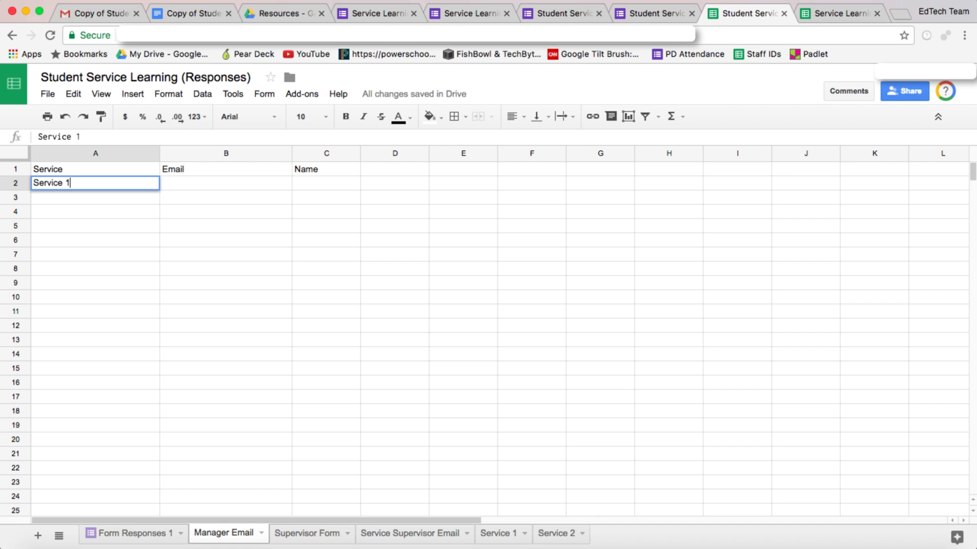
key(Tab)
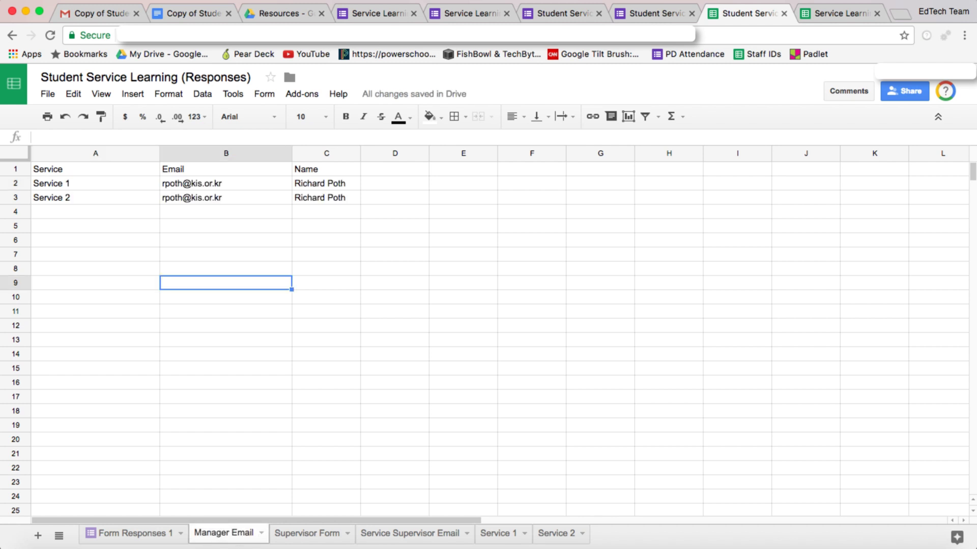
drag(224, 533, 305, 534)
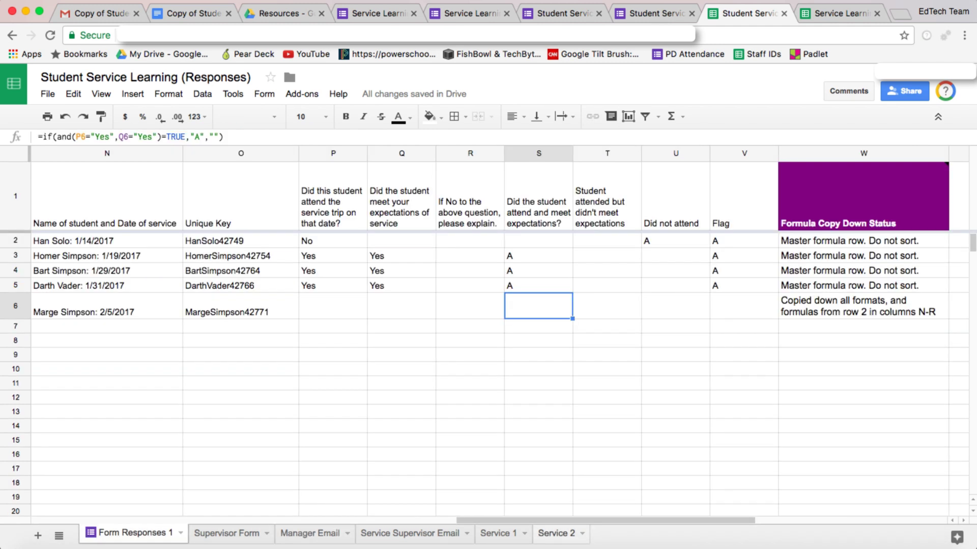
Step: Examine row 2 of Form Responses 1 from column P back to the timestamp, and the Manager Email and Service Supervisor Email sheets
click(333, 240)
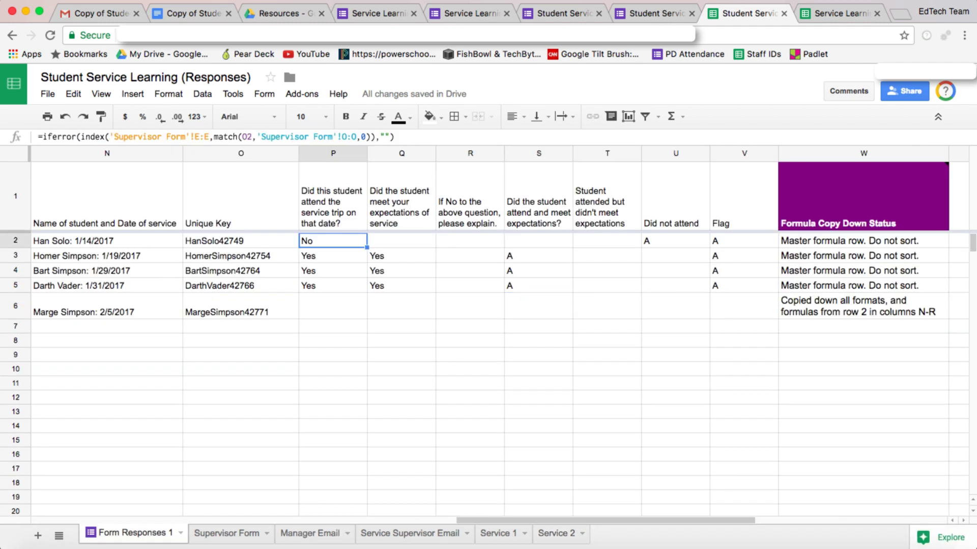
key(Left)
key(Left)
key(Left)
key(Left)
key(Left)
key(Left)
key(Left)
key(Left)
key(Left)
key(Left)
key(Left)
key(Left)
key(Left)
key(Left)
key(Left)
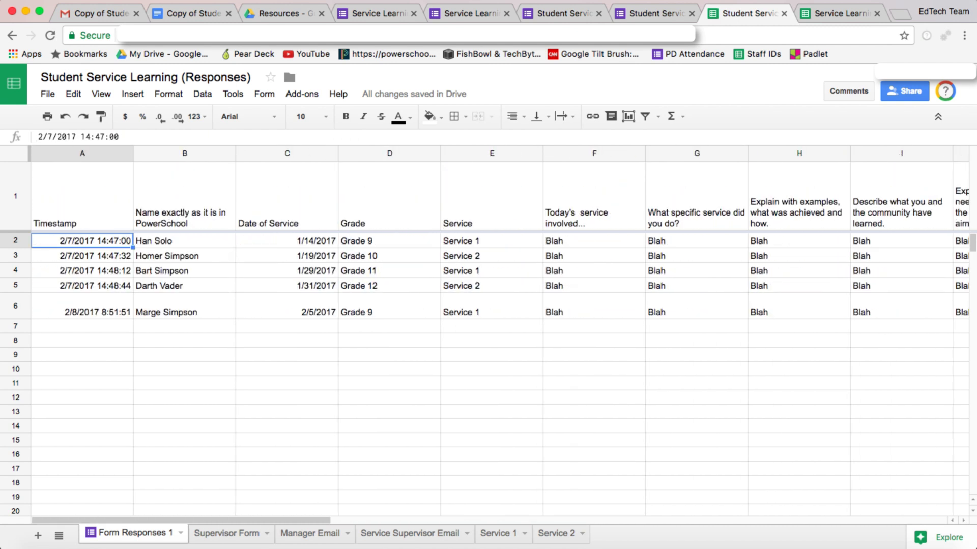
scroll(488, 341, right, 10)
click(310, 533)
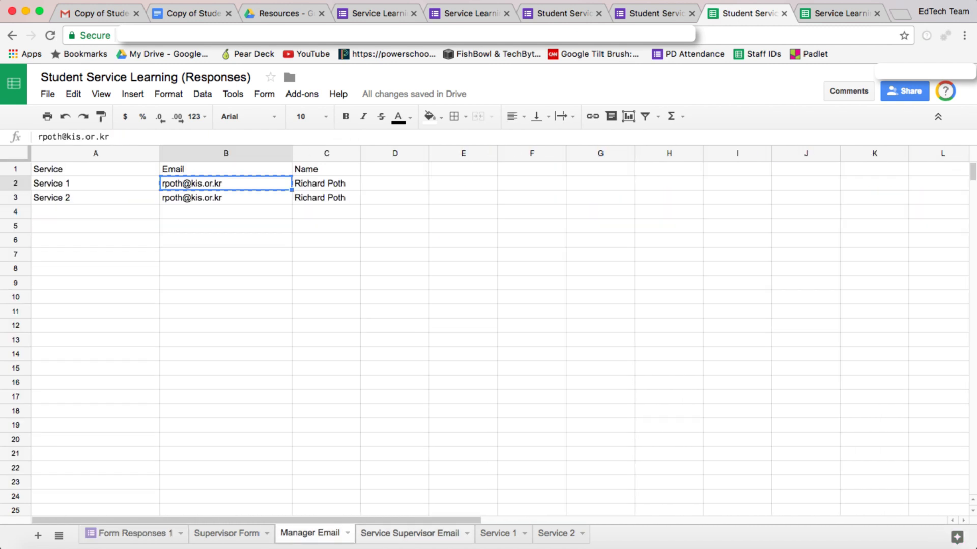
click(410, 533)
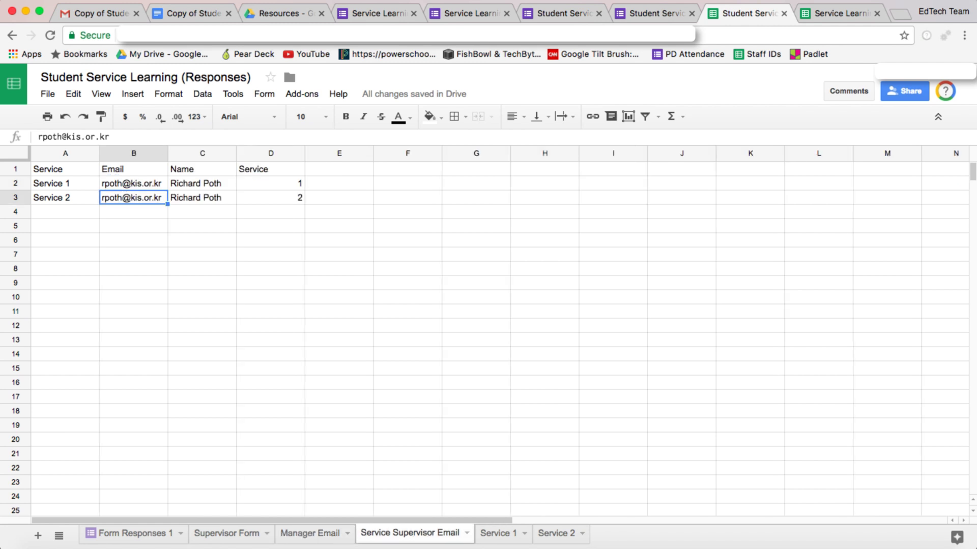
click(129, 533)
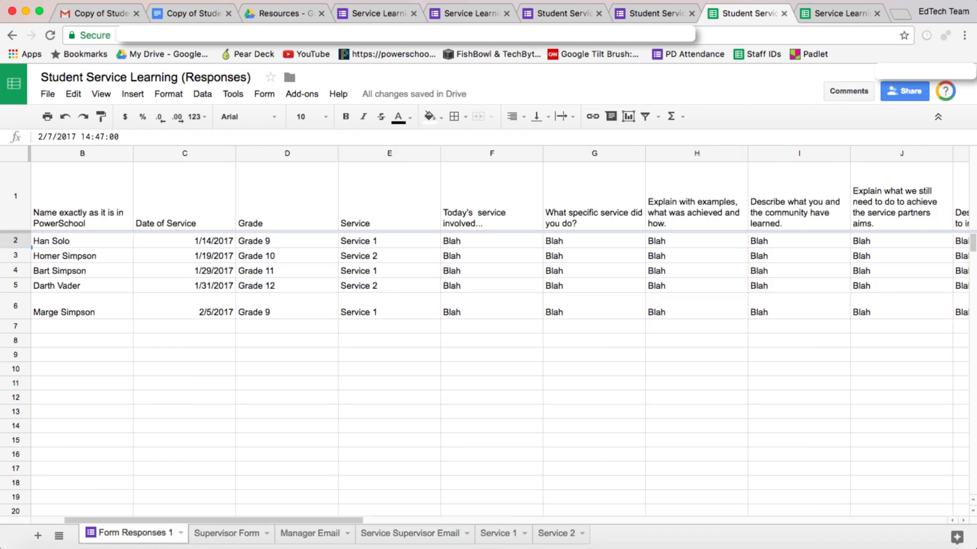
Step: Examine the row 2 formulas in the attendance, expectations and Flag columns of Form Responses 1
scroll(488, 331, right, 15)
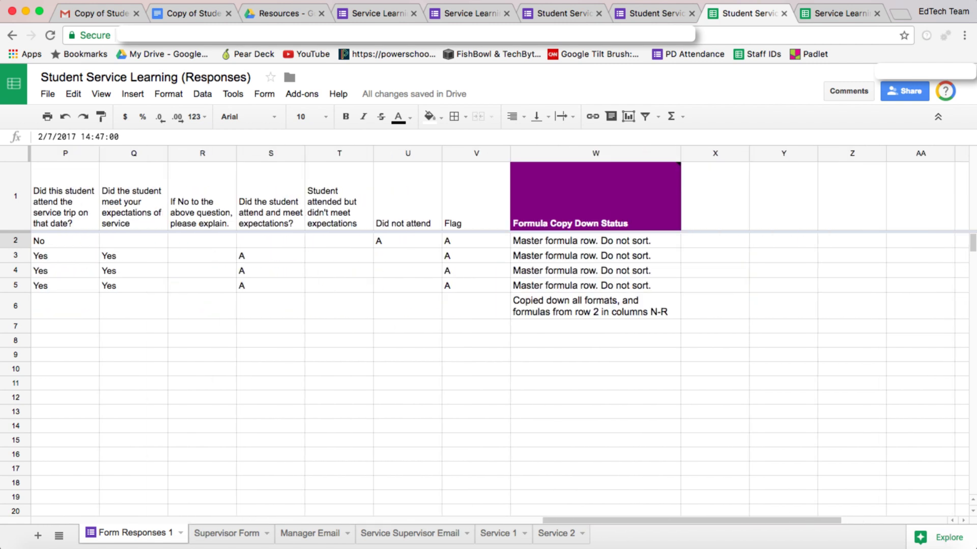
click(270, 241)
key(Right)
key(Right)
key(Right)
key(Right)
key(Left)
key(Left)
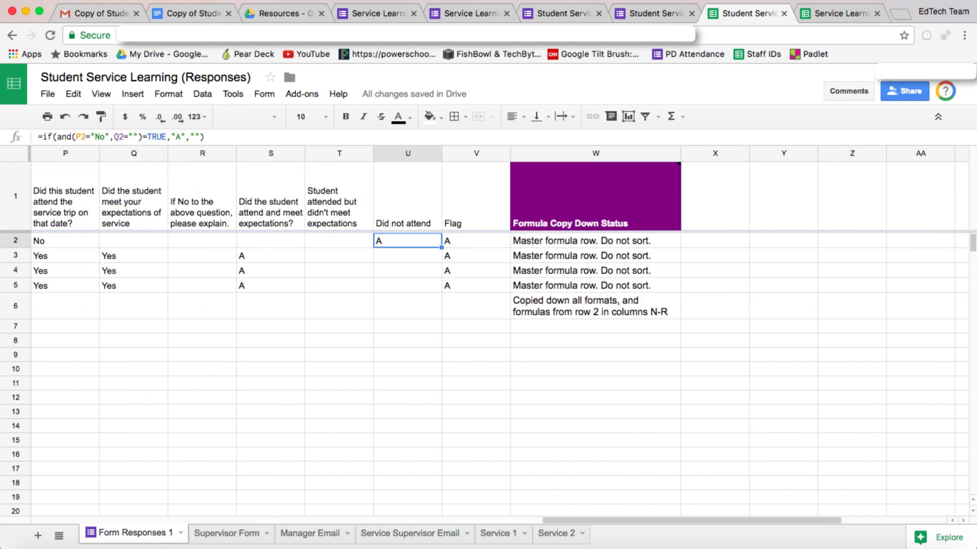
key(Left)
Step: Insert one column to the right of the Flag column and give it the header Supervisor Email
click(476, 153)
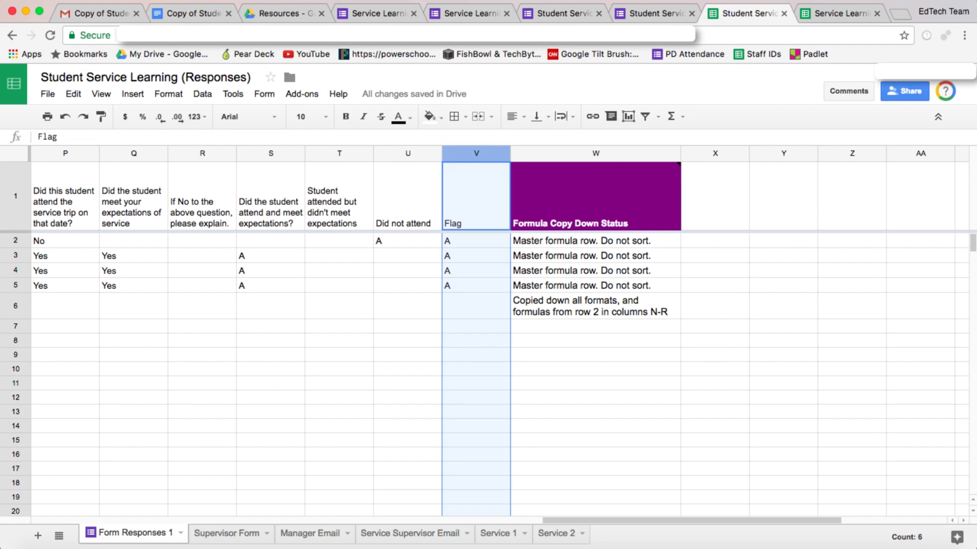
right_click(464, 152)
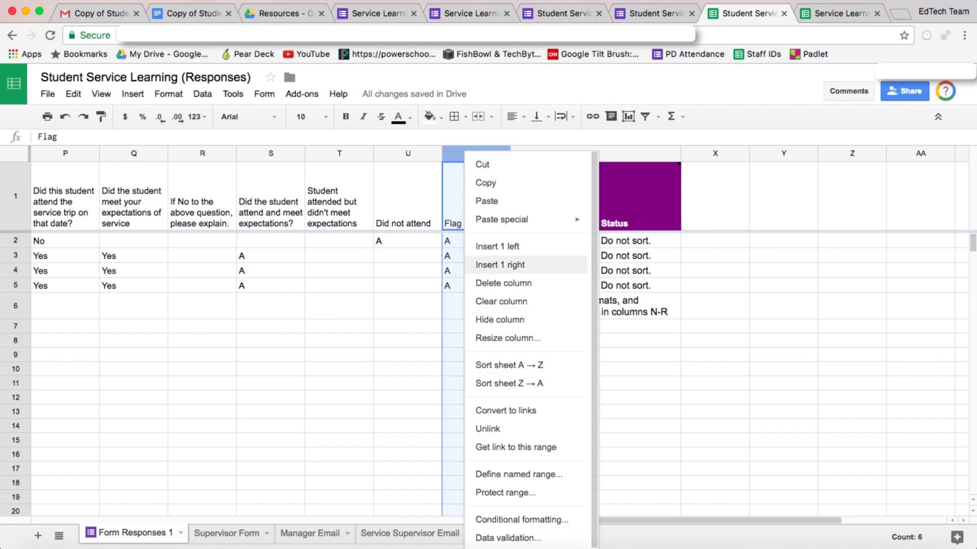
click(500, 265)
click(544, 196)
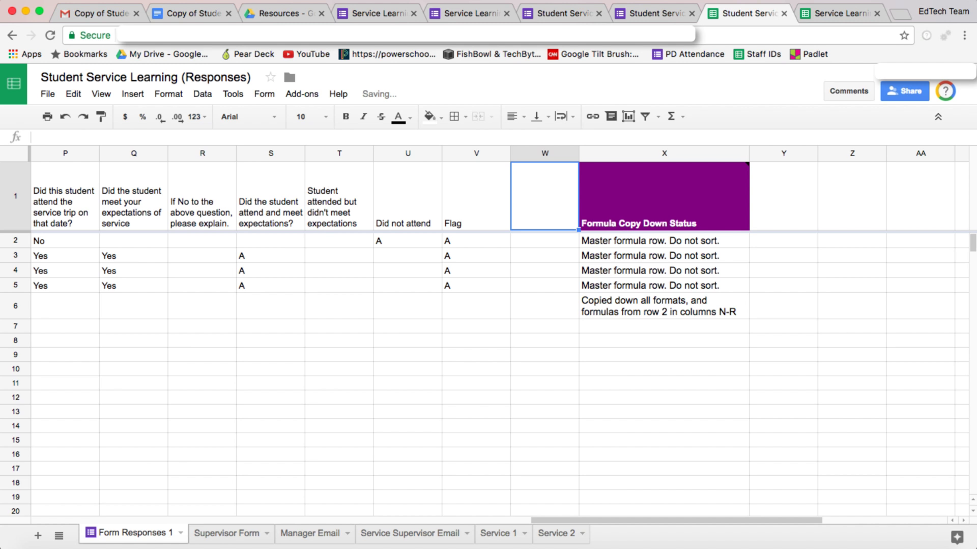
text(Supervi)
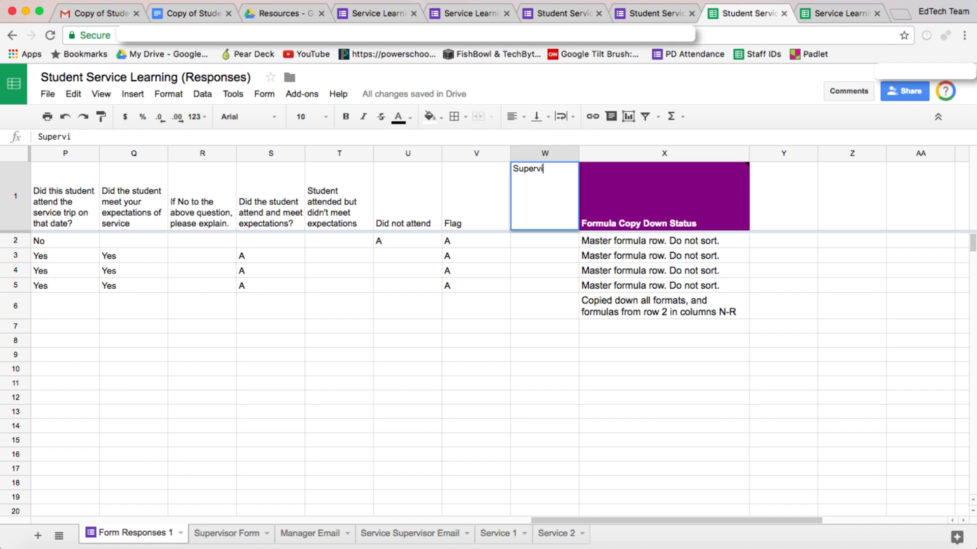
text(sor Emai)
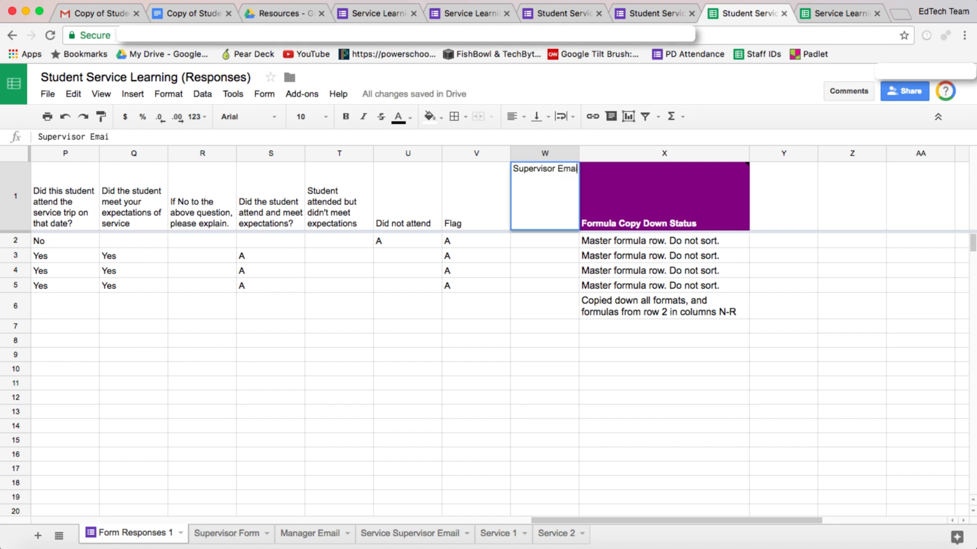
text(l)
key(Return)
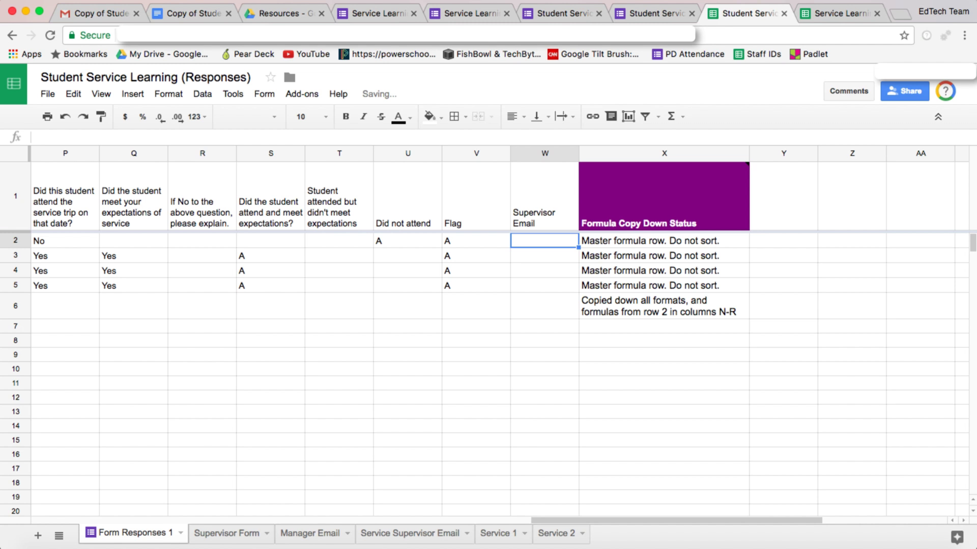
Step: Enter =match(E2,'Service Supervisor Email'!A:A,0) in W2 under Supervisor Email
text(=match()
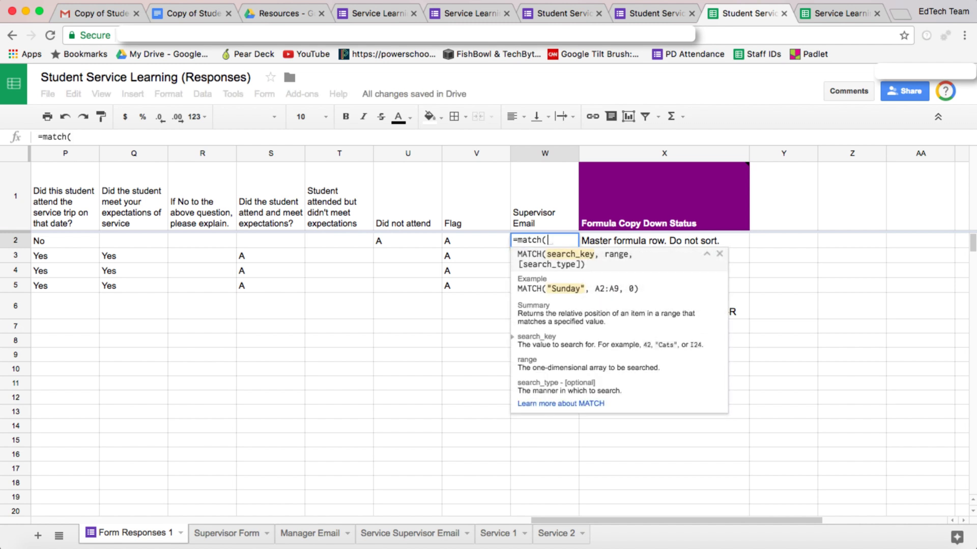
scroll(488, 331, left, 15)
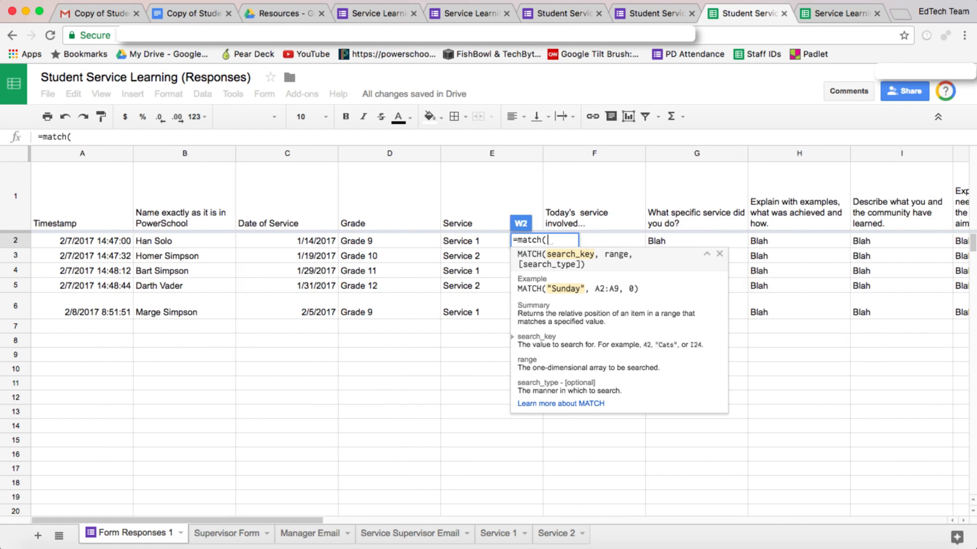
text(E2,)
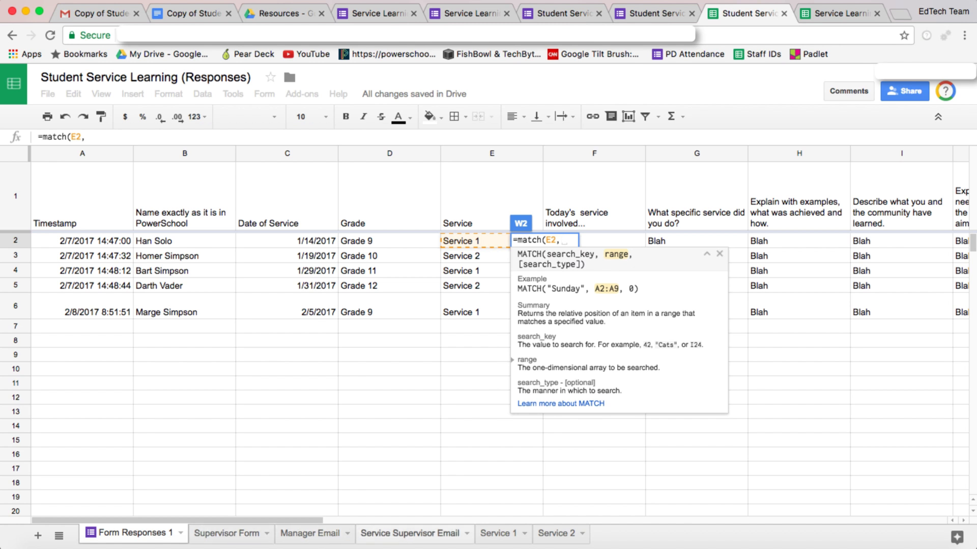
click(409, 533)
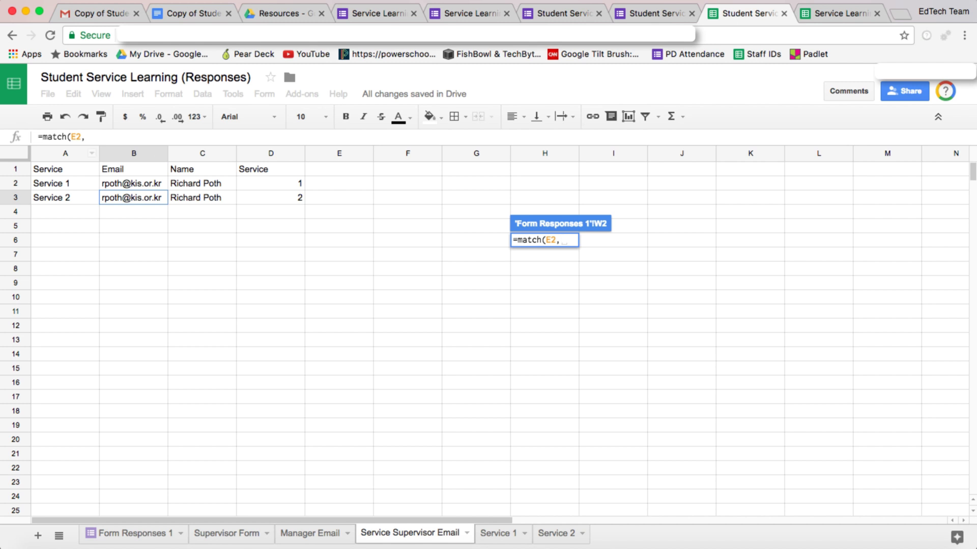
click(65, 153)
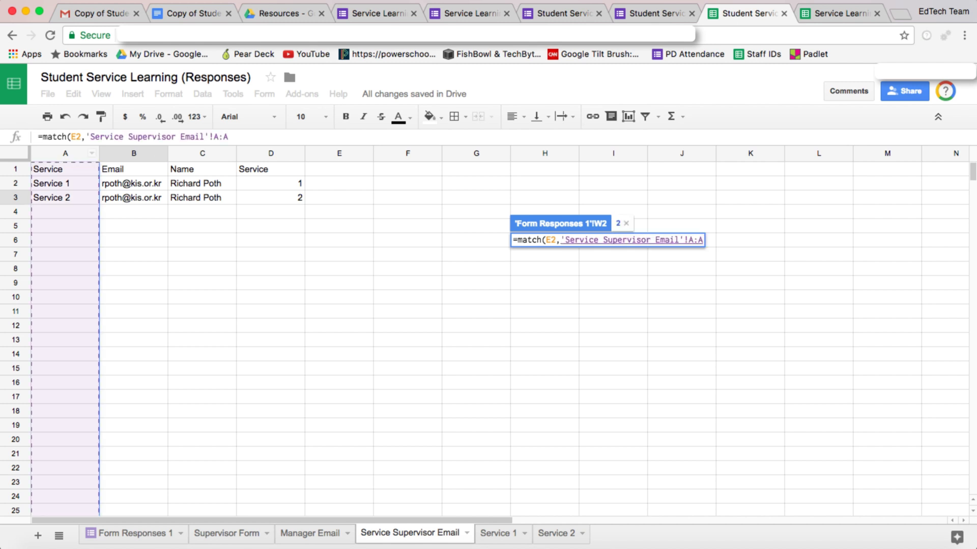
text(,0))
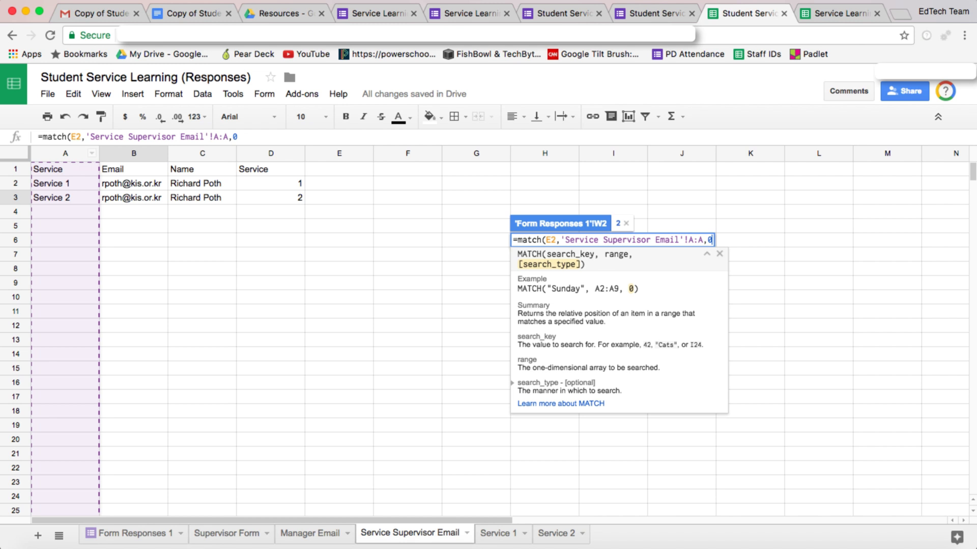
key(Return)
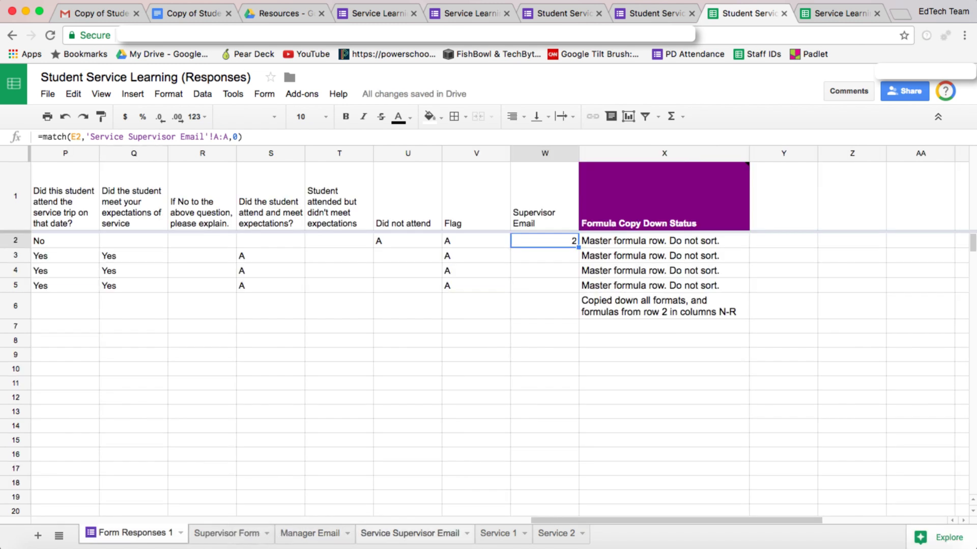
Step: Check row 2 of the Service Supervisor Email sheet and fill the match formula from W2 down through W6 in Form Responses 1
click(409, 533)
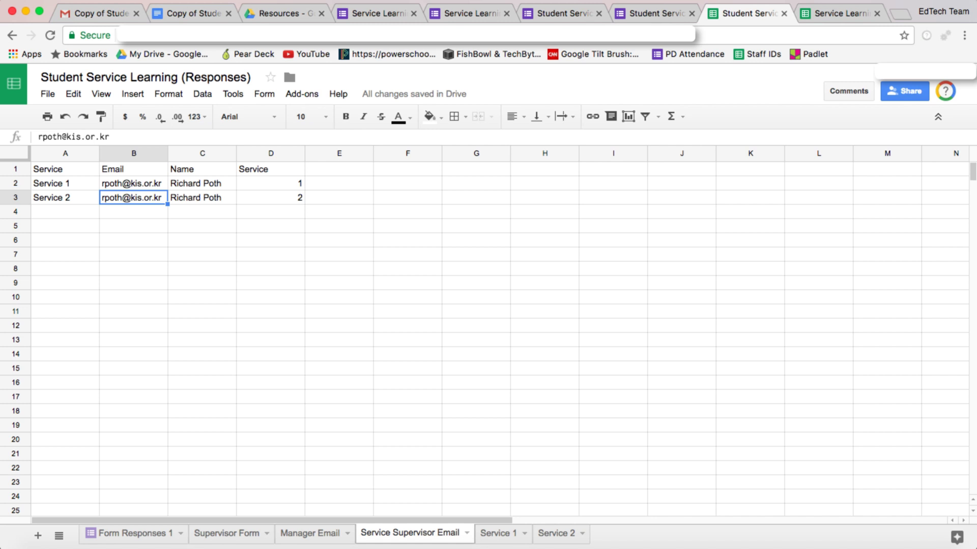
click(15, 183)
key(alt+Up)
key(alt+Up)
key(alt+Up)
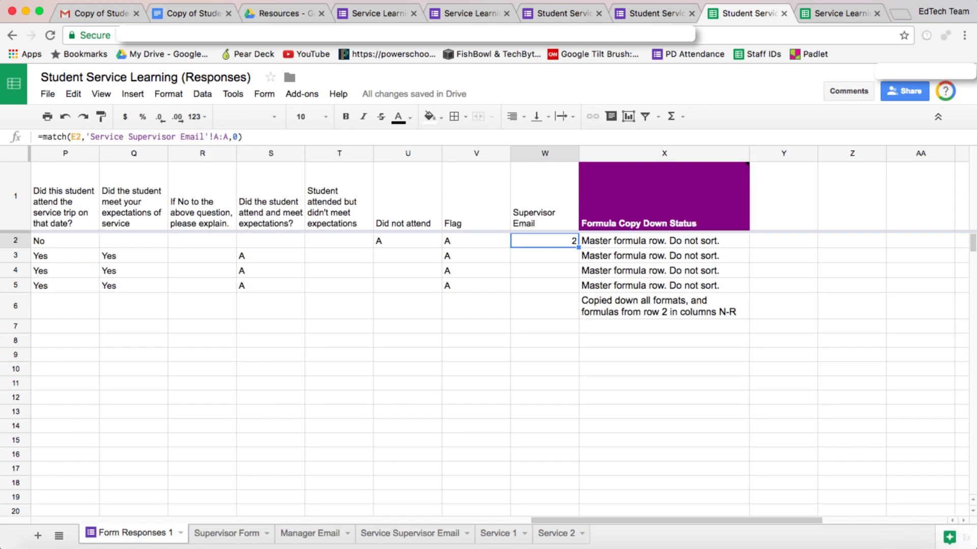
key(shift+Down)
key(shift+Down)
key(shift+Down)
key(shift+Down)
key(ctrl+d)
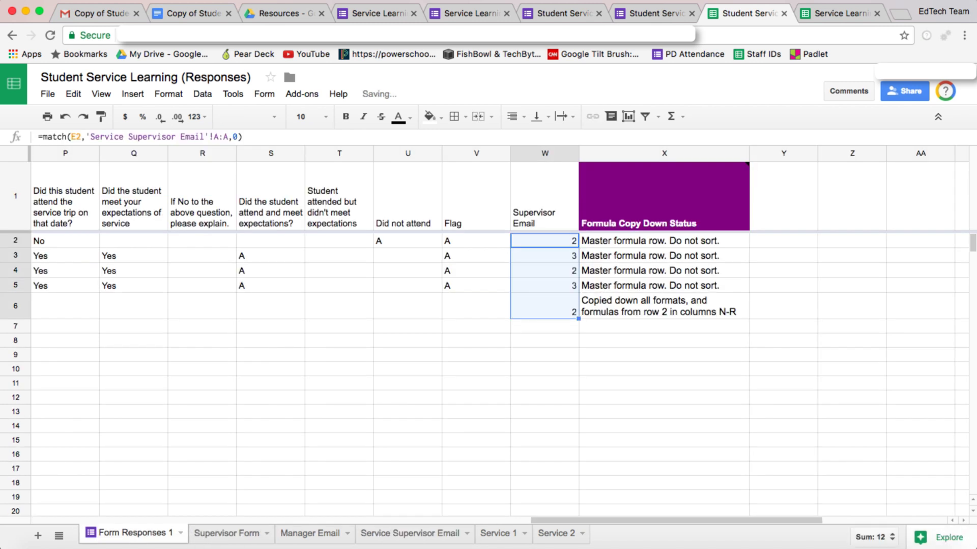
Step: Examine the Service column entries in Form Responses 1 to compare them with the match results
key(Left)
key(Left)
key(Left)
key(Left)
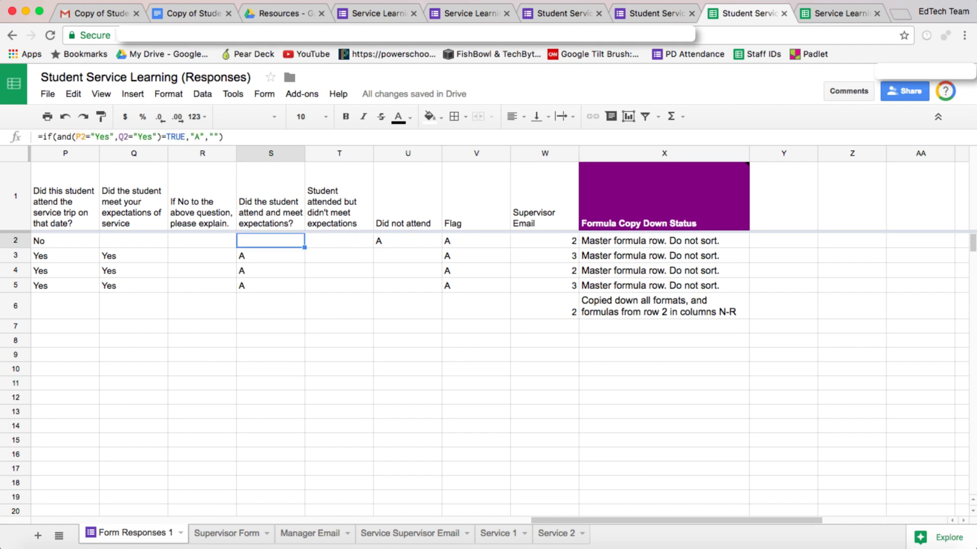
key(Left)
key(Left)
key(Left)
key(Left)
key(Left)
key(Left)
key(Left)
key(Left)
key(Left)
key(Left)
key(Left)
key(Left)
key(Left)
key(Left)
key(Left)
key(Left)
key(Left)
key(Left)
key(Down)
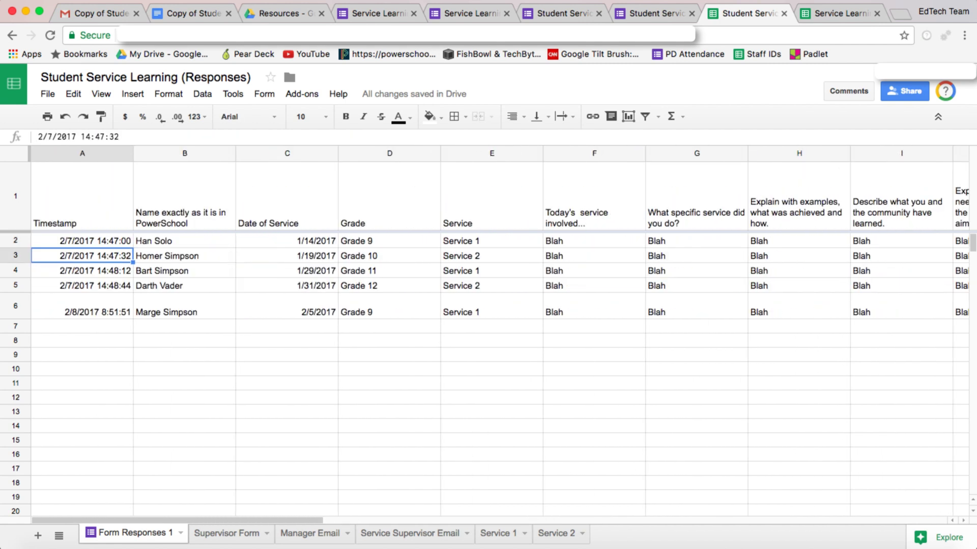
key(Down)
key(Right)
key(Right)
key(Right)
key(Right)
key(Right)
key(Up)
key(Up)
key(Left)
key(Left)
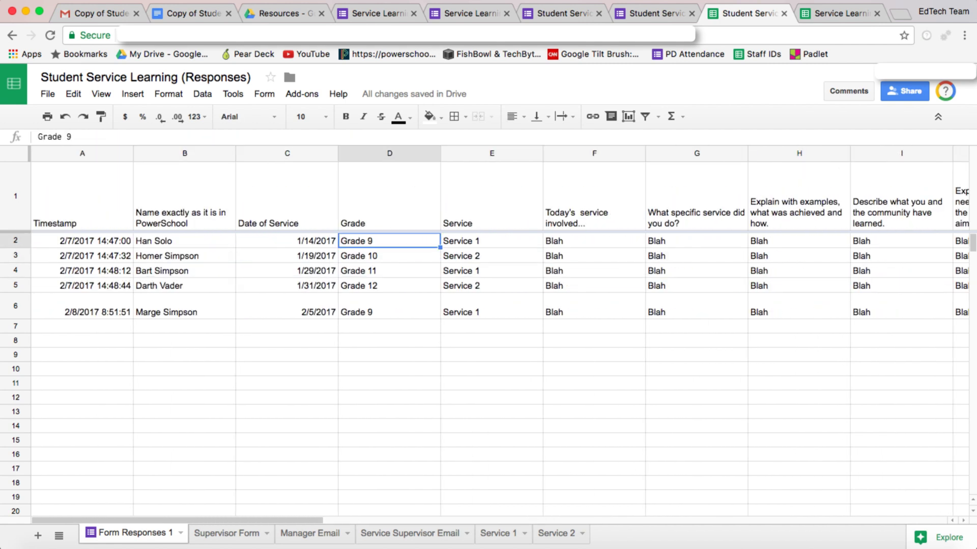
Step: Compare the services in E2:E6 of Form Responses 1 with the match results in the Supervisor Email column
key(Right)
key(Down)
key(Down)
key(Down)
key(Down)
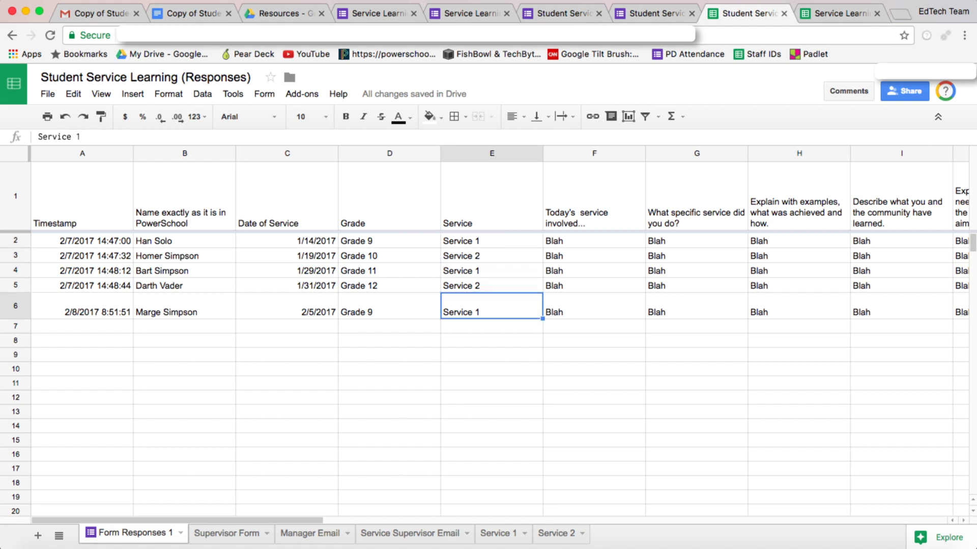
key(Right)
key(Right)
key(Right)
key(Right)
key(Right)
key(Right)
key(Right)
key(Right)
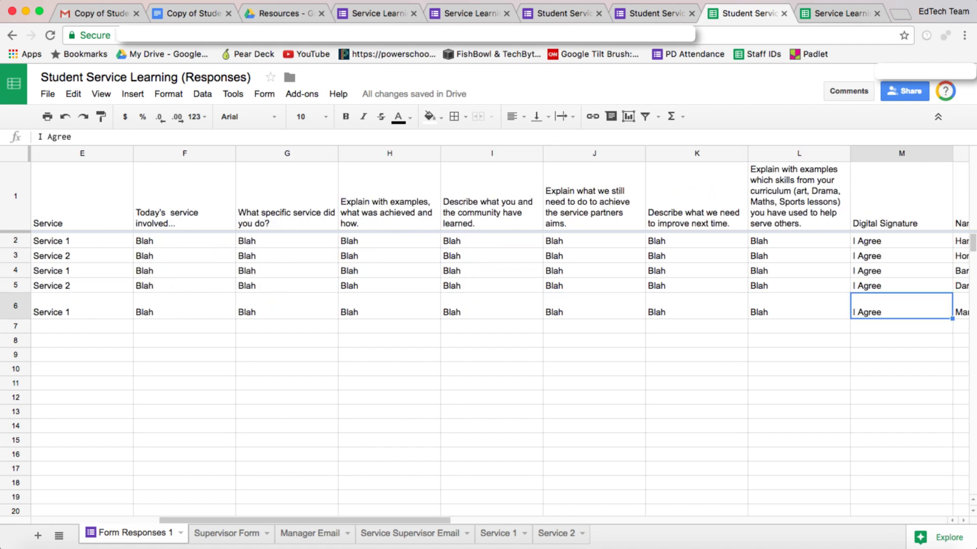
key(Right)
key(Right)
key(Right)
key(Right)
key(Right)
key(Right)
key(Right)
key(Right)
key(Right)
key(Right)
key(Right)
key(Right)
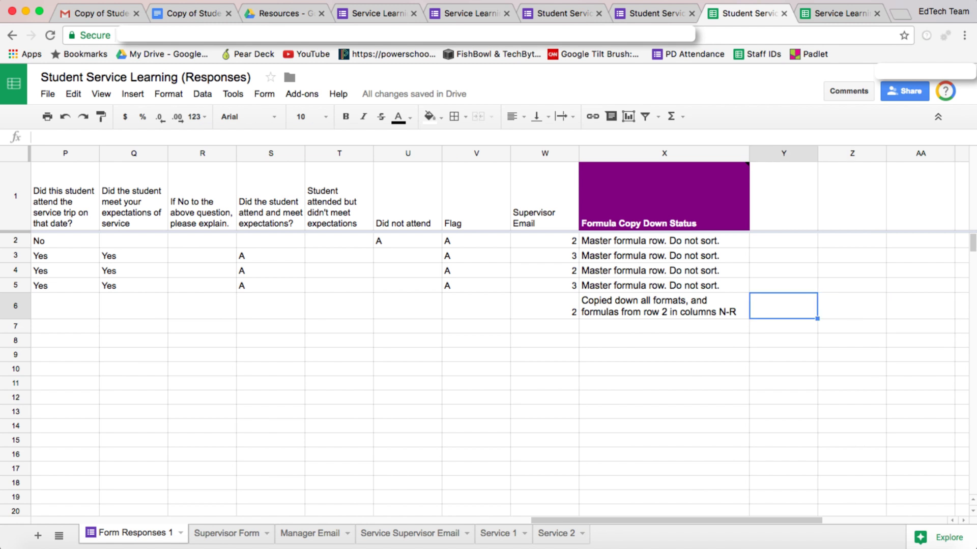
Step: Review the match formula in W2 and check the Email column on the Service Supervisor Email sheet as its lookup source
key(Left)
key(Left)
key(Up)
key(Up)
key(Up)
key(Up)
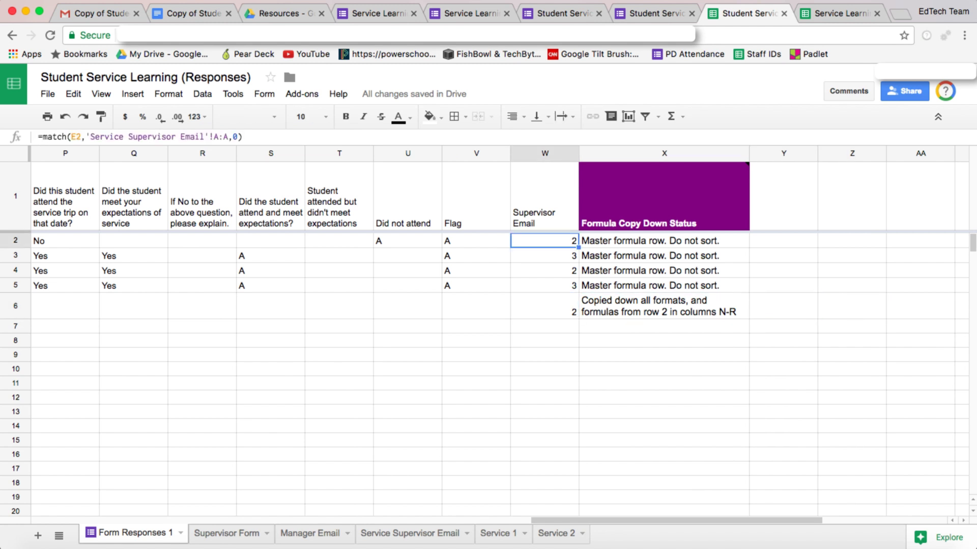
click(43, 137)
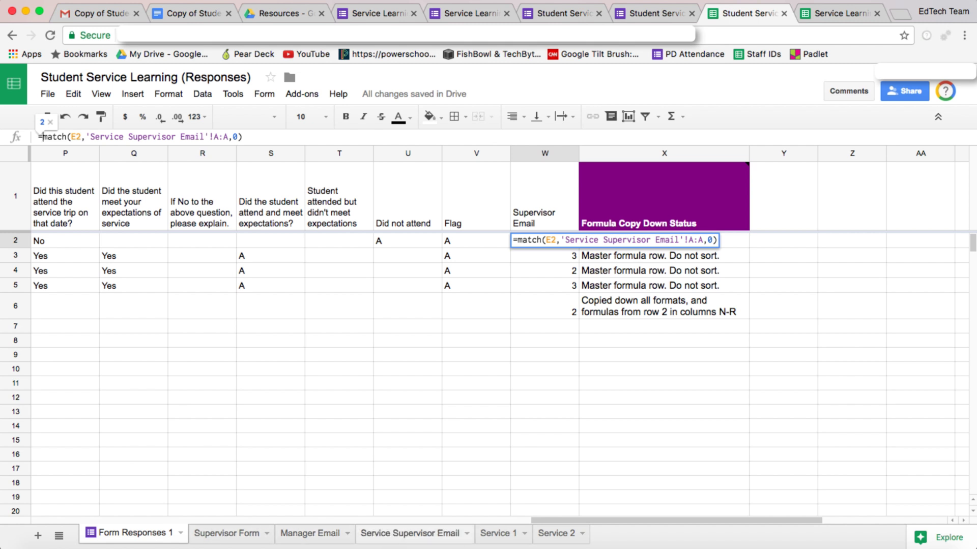
click(410, 533)
click(134, 153)
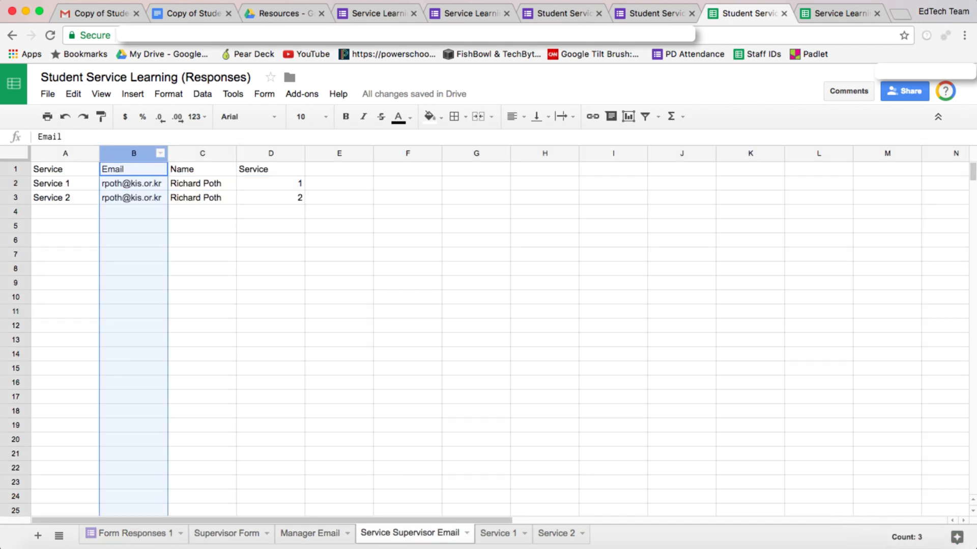
click(129, 533)
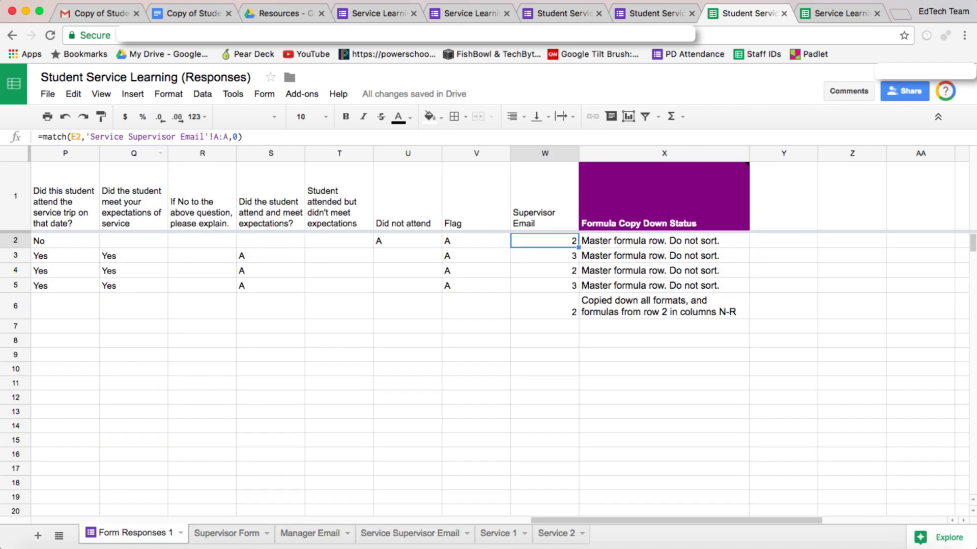
Step: Wrap the match formula in W2 in an index function with 'Service Supervisor Email'!A:A as its reference
click(43, 136)
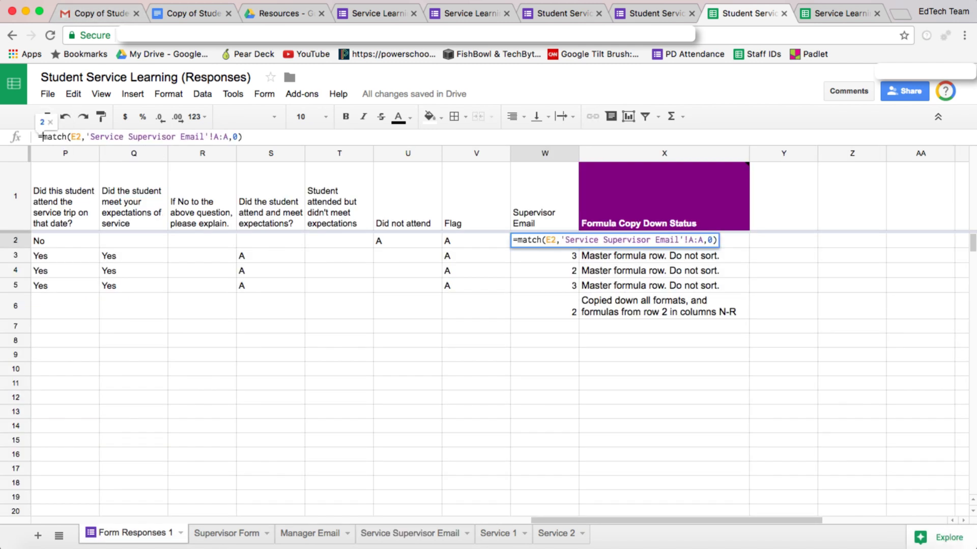
text(indes)
key(BackSpace)
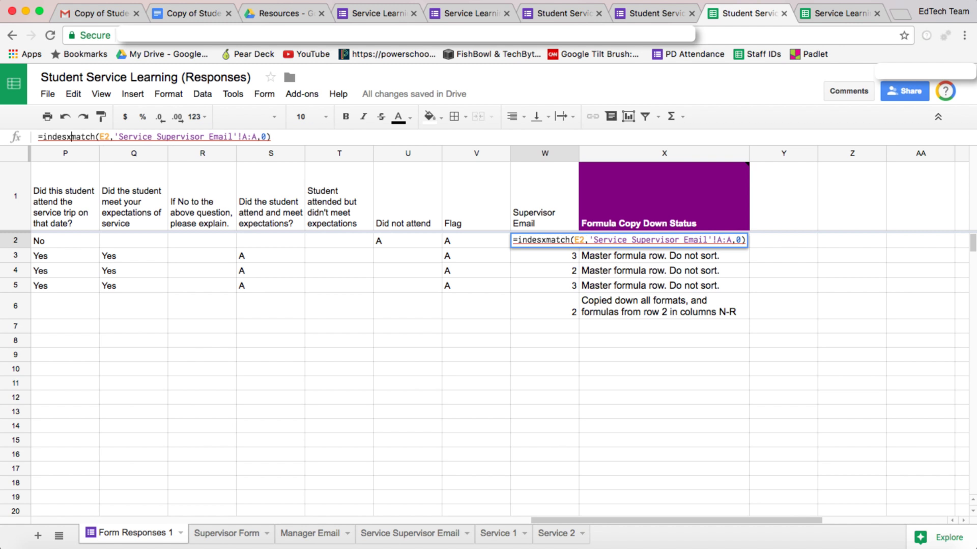
text(x()
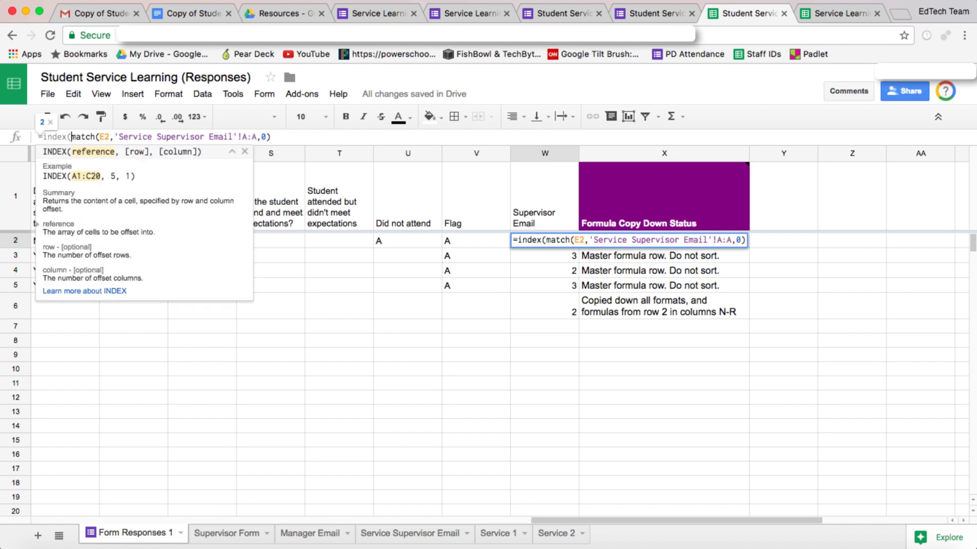
click(115, 137)
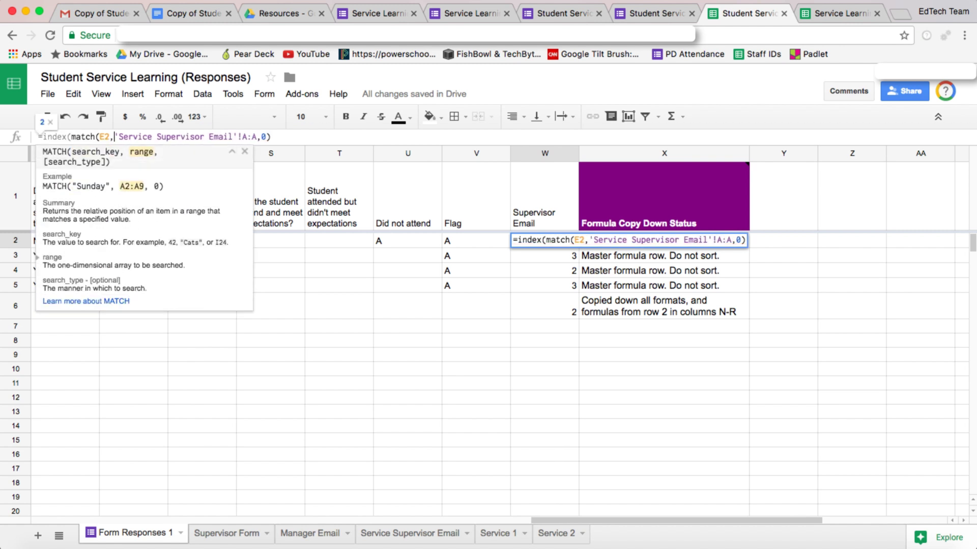
drag(115, 136, 256, 136)
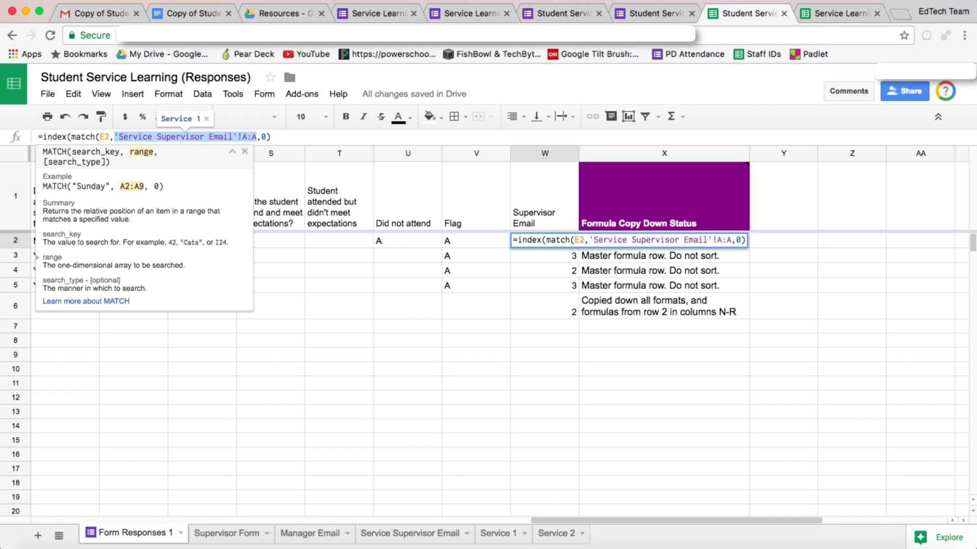
key(ctrl+c)
click(71, 136)
key(ctrl+v)
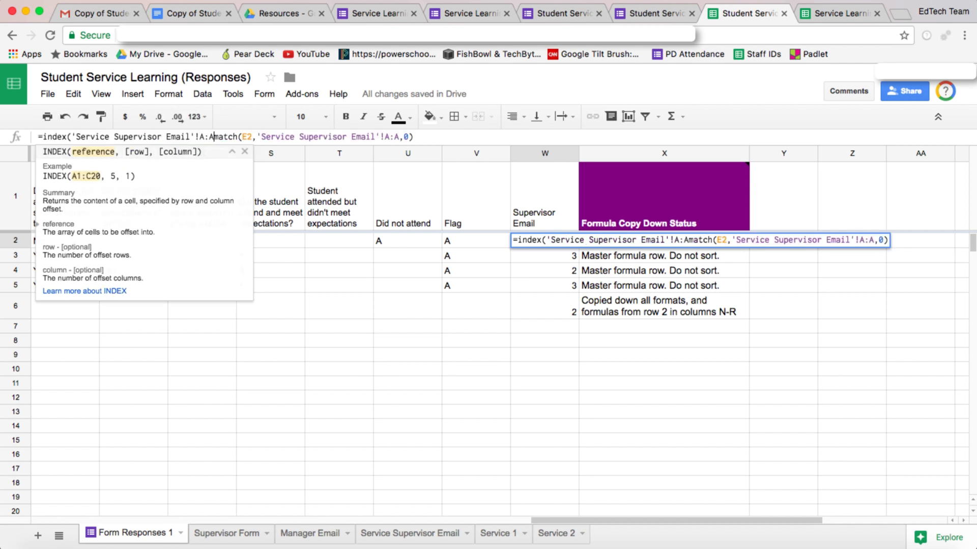
text(,)
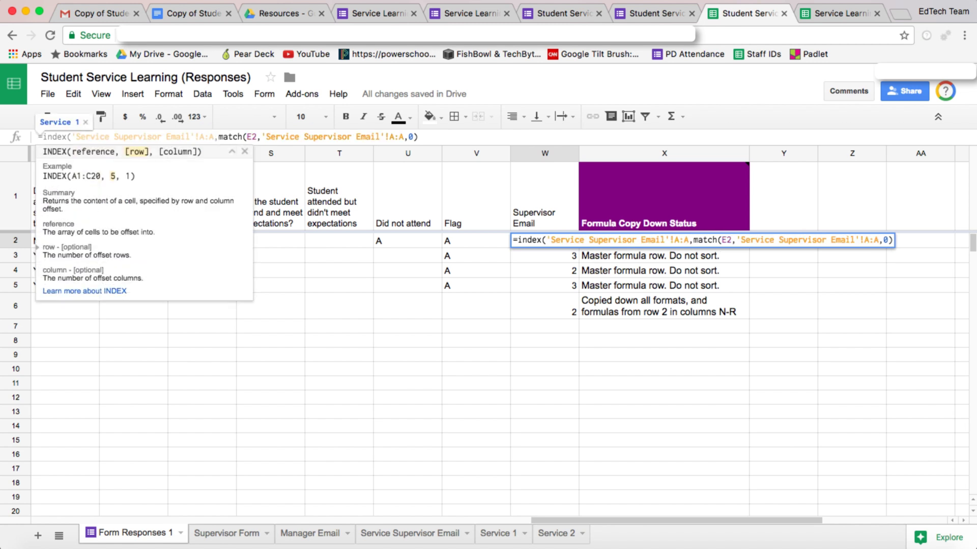
Step: Change the index reference in W2 to 'Service Supervisor Email'!B:B and fill the formula down through W6
click(205, 137)
key(BackSpace)
text(B)
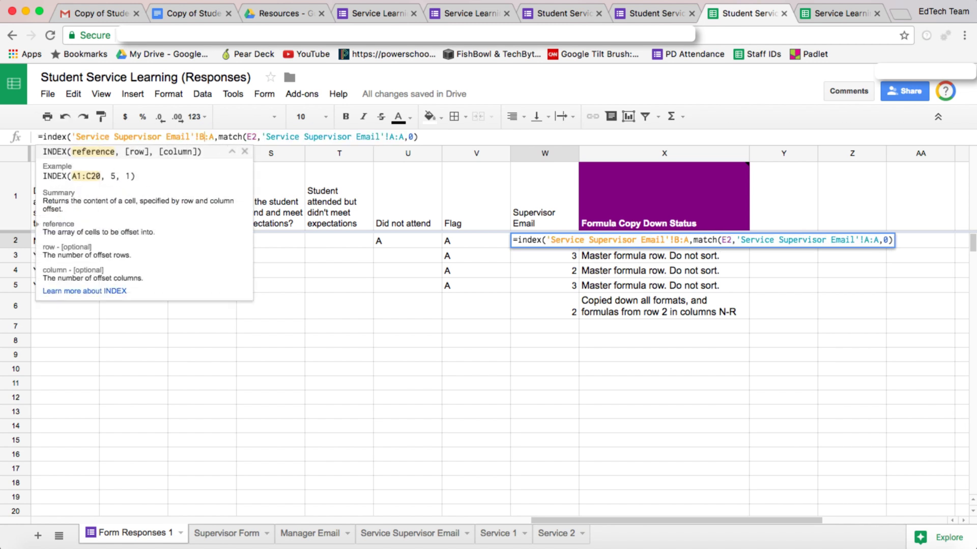
key(Right)
key(Right)
key(BackSpace)
text(B)
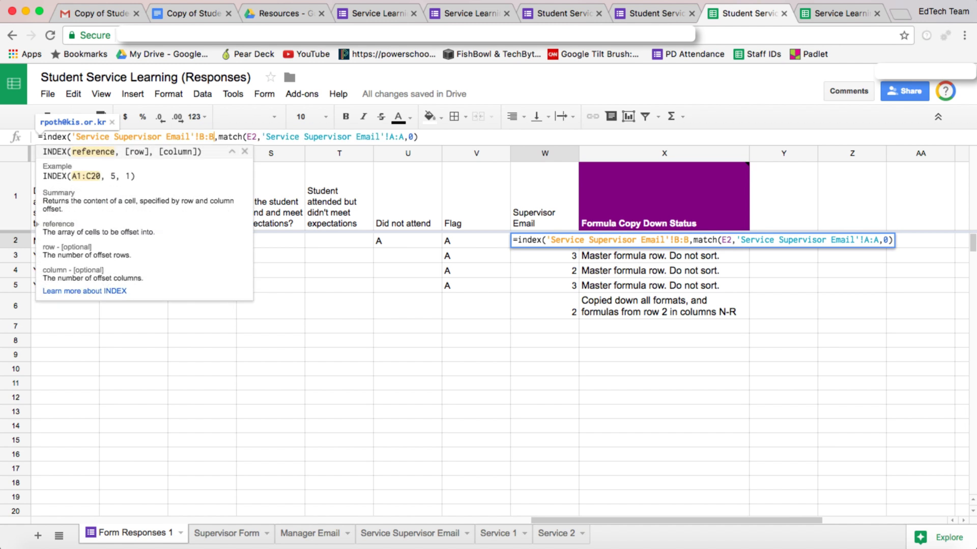
key(Return)
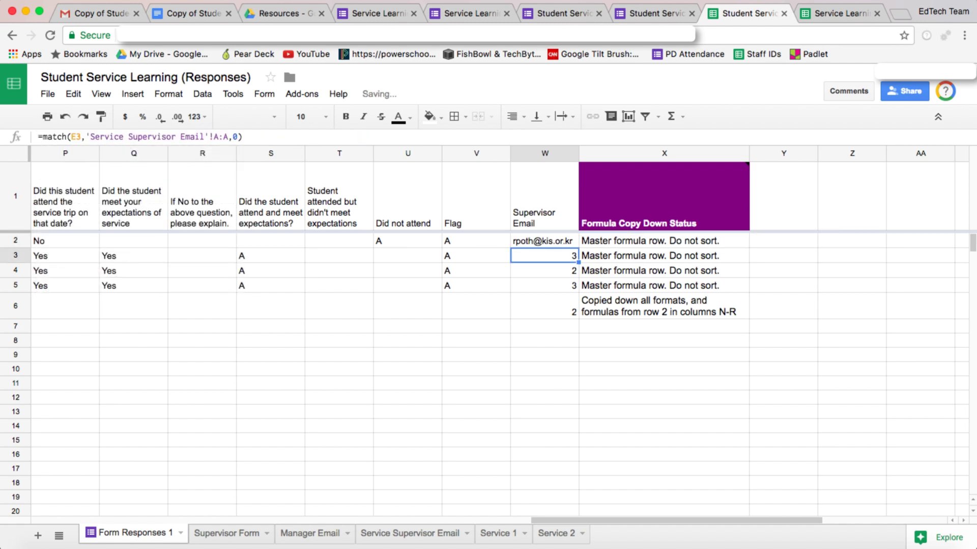
click(543, 241)
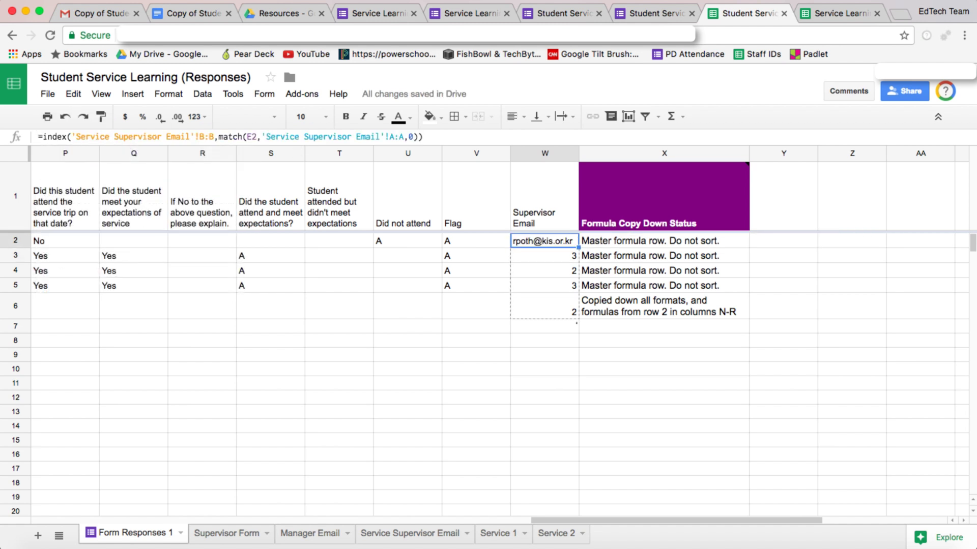
drag(576, 319, 576, 321)
Step: Insert one column to the right of Supervisor Email and give it the header Supervisor Name
click(545, 153)
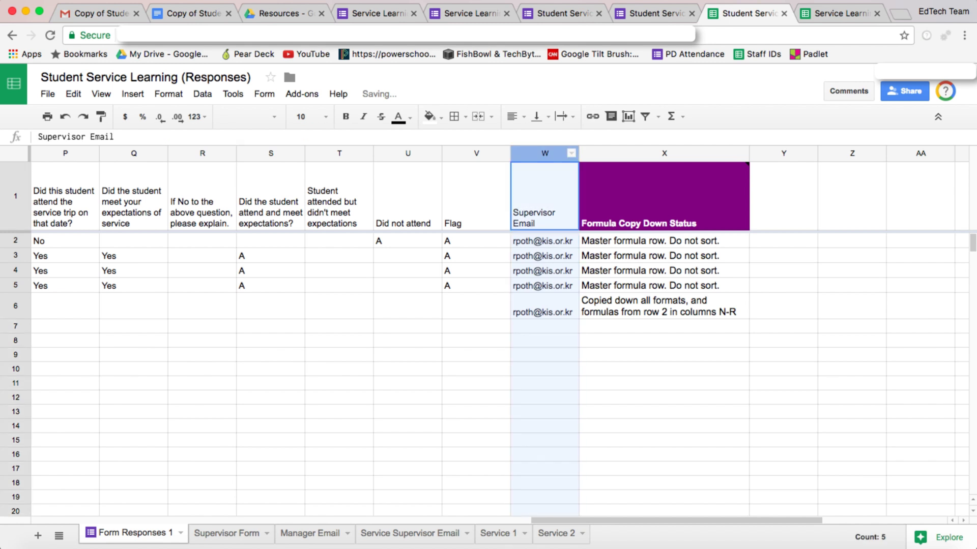
right_click(538, 154)
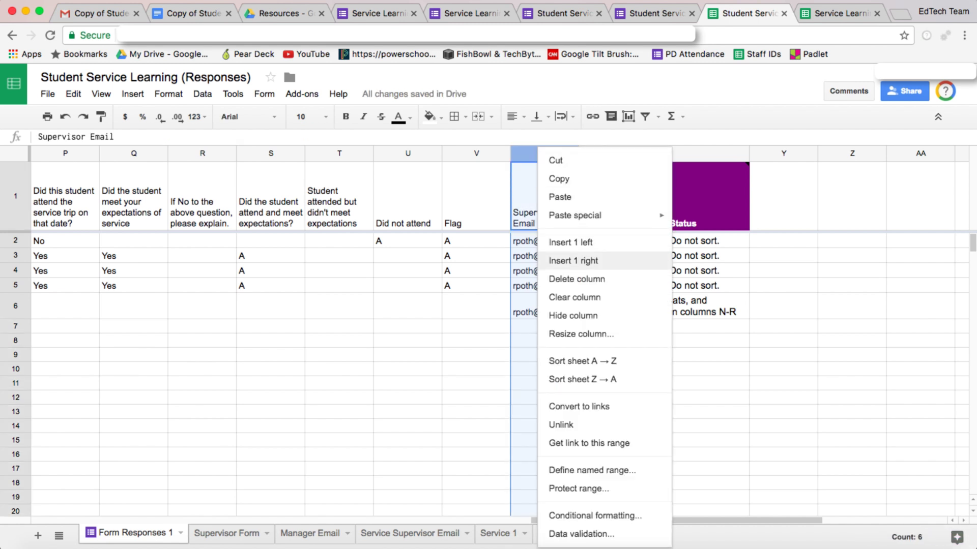
click(573, 261)
click(613, 196)
text(Supe)
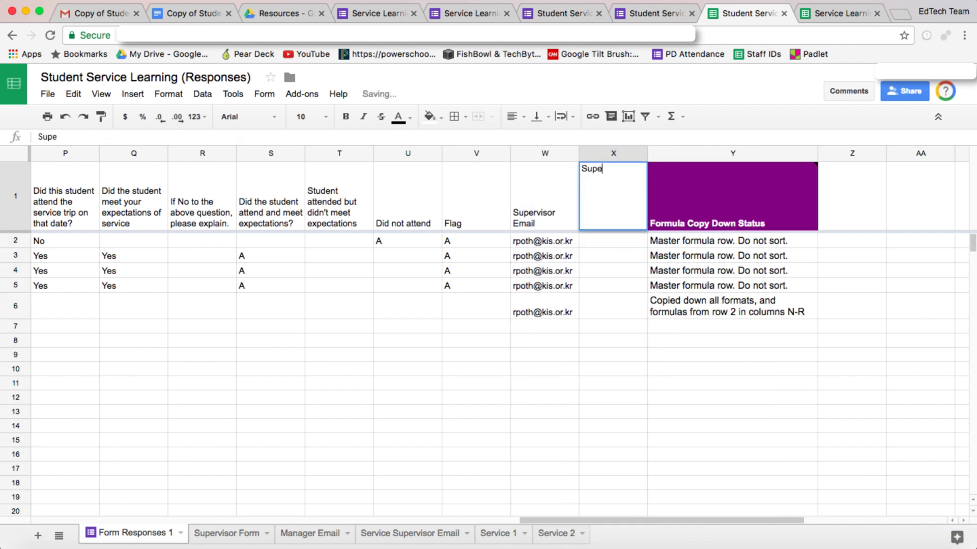
text(rvisor Name)
key(Return)
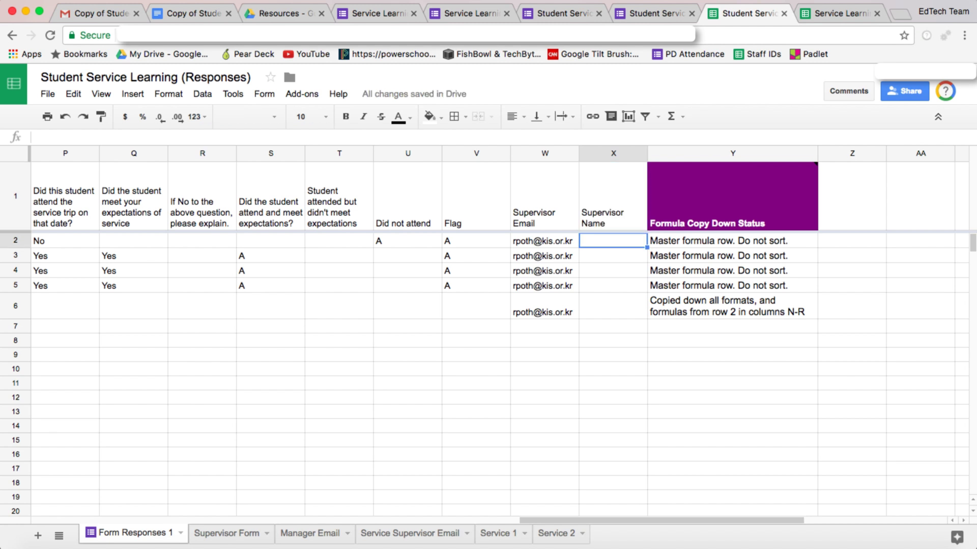
Step: Copy the text of the W2 index-match formula into X2 unchanged and set the font size of X2 to 10
click(544, 241)
key(Return)
key(Escape)
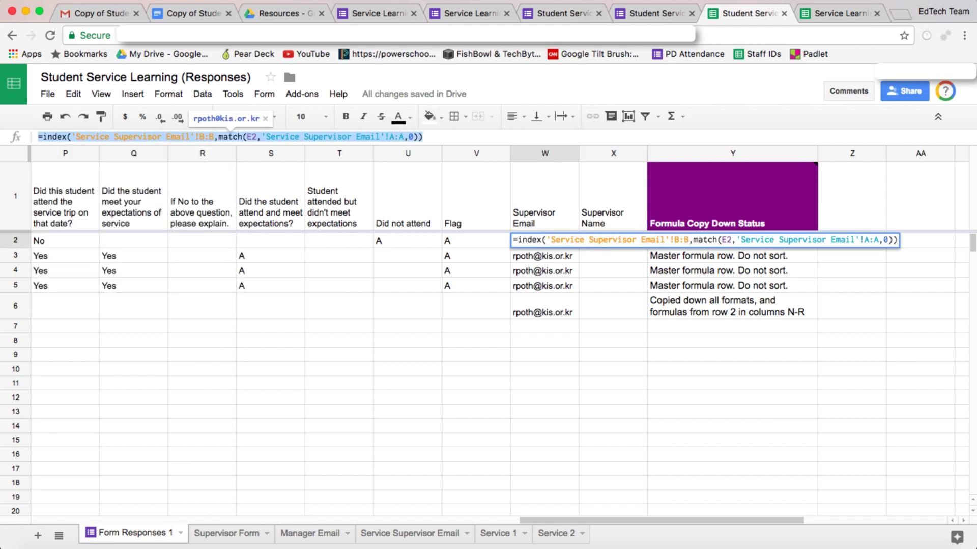
key(Escape)
click(613, 241)
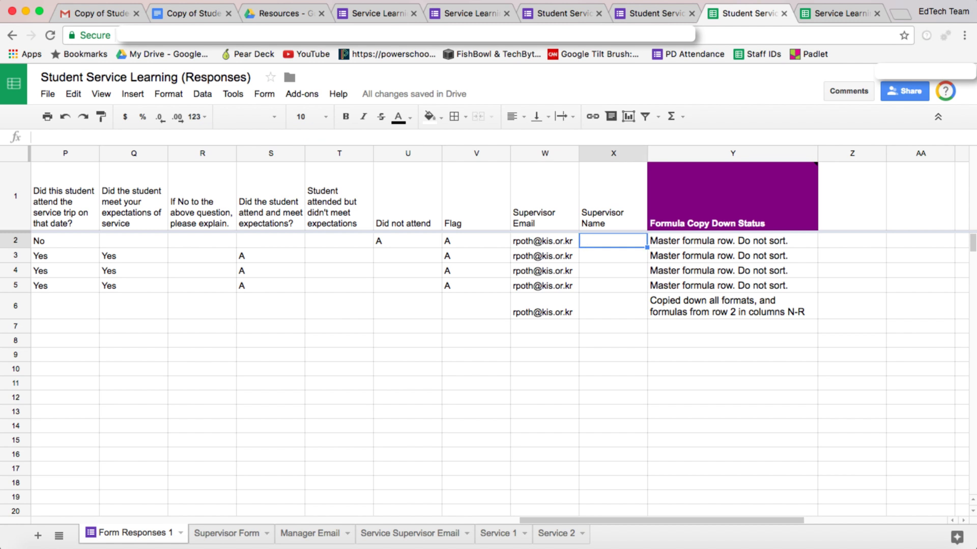
key(super+v)
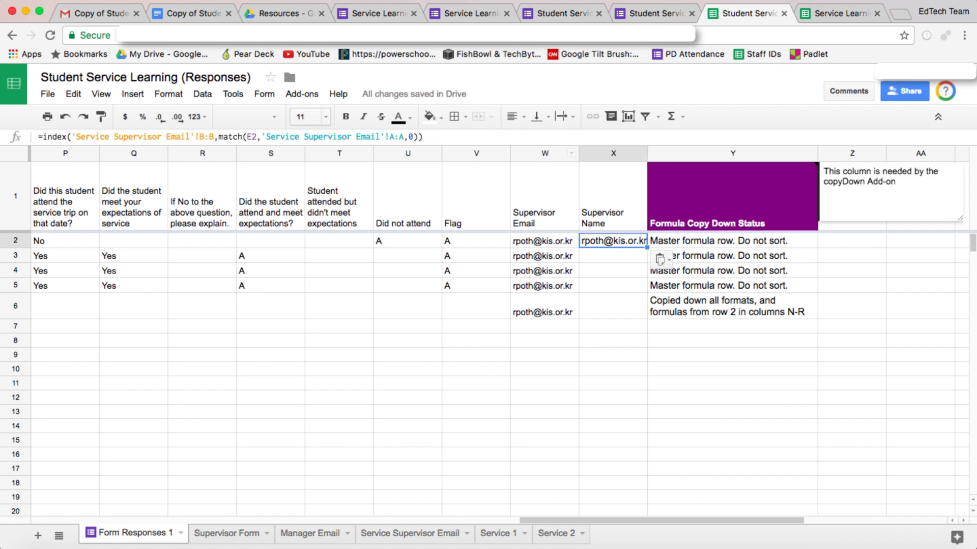
click(305, 117)
click(305, 212)
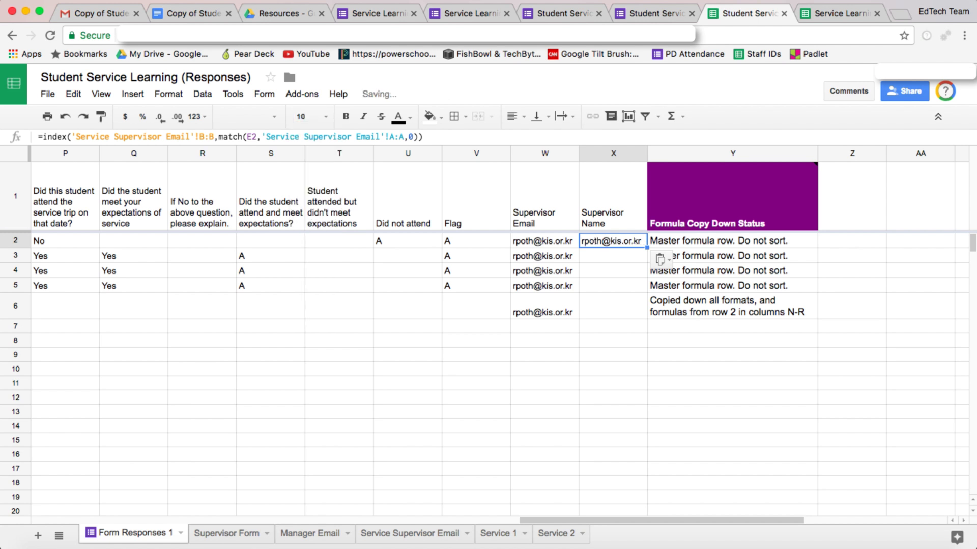
Step: Change the index reference in X2 to 'Service Supervisor Email'!C:C and fill the formula down through X6
click(410, 533)
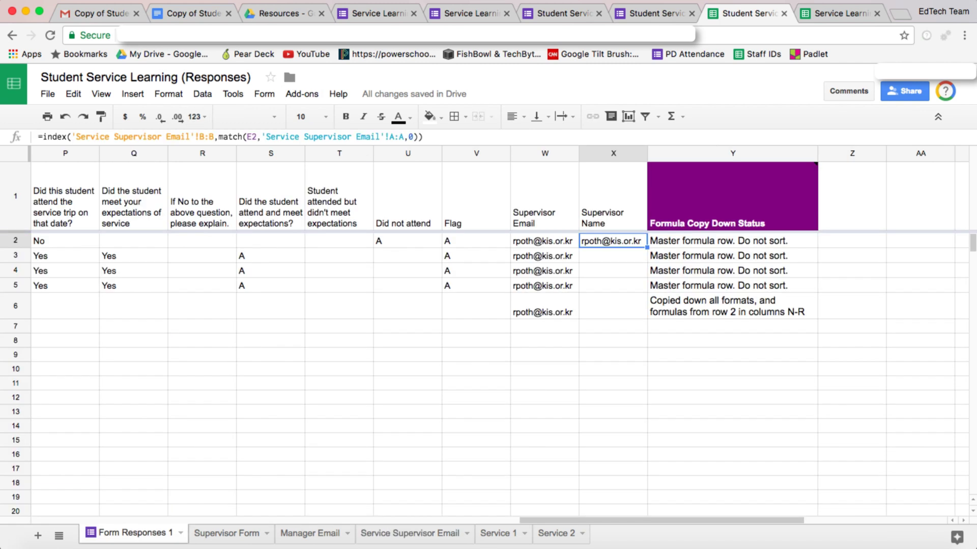
click(204, 136)
key(BackSpace)
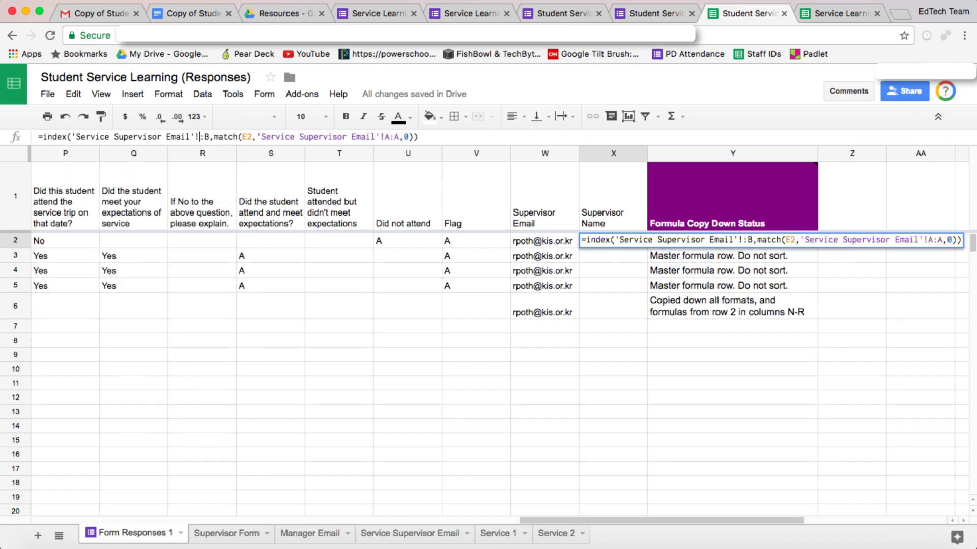
text(C)
key(Right)
key(BackSpace)
text(C)
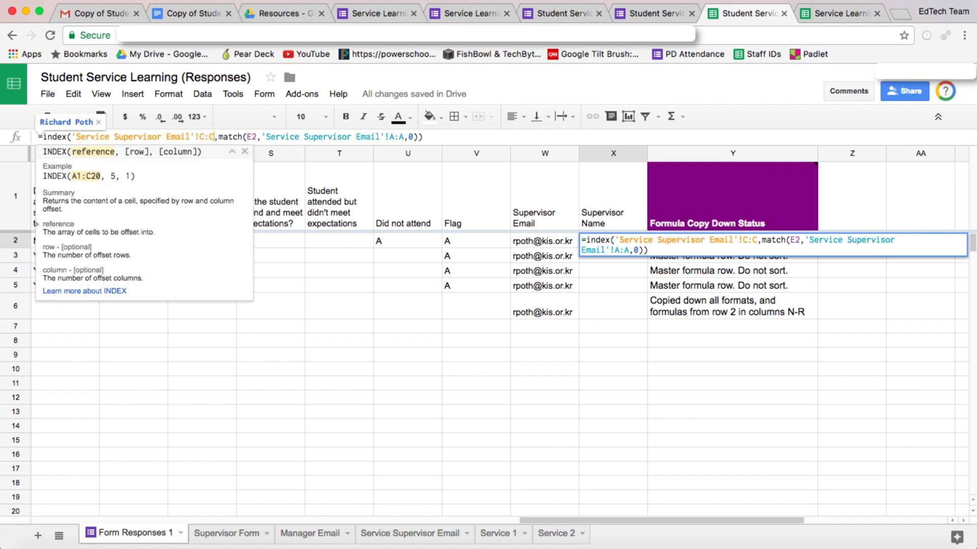
key(Return)
click(612, 241)
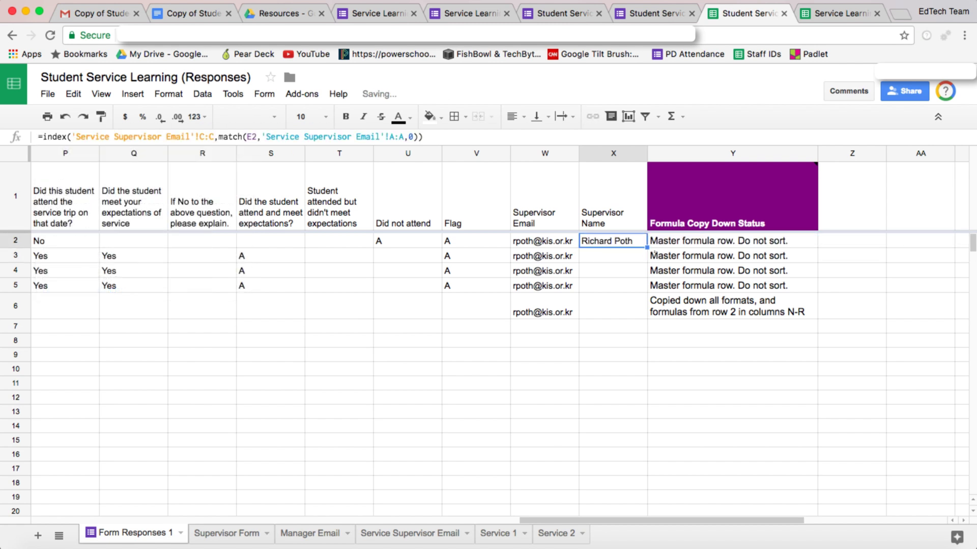
drag(646, 247, 646, 310)
Step: Insert one column to the right of Supervisor Name and give it the header Manager Email
click(613, 153)
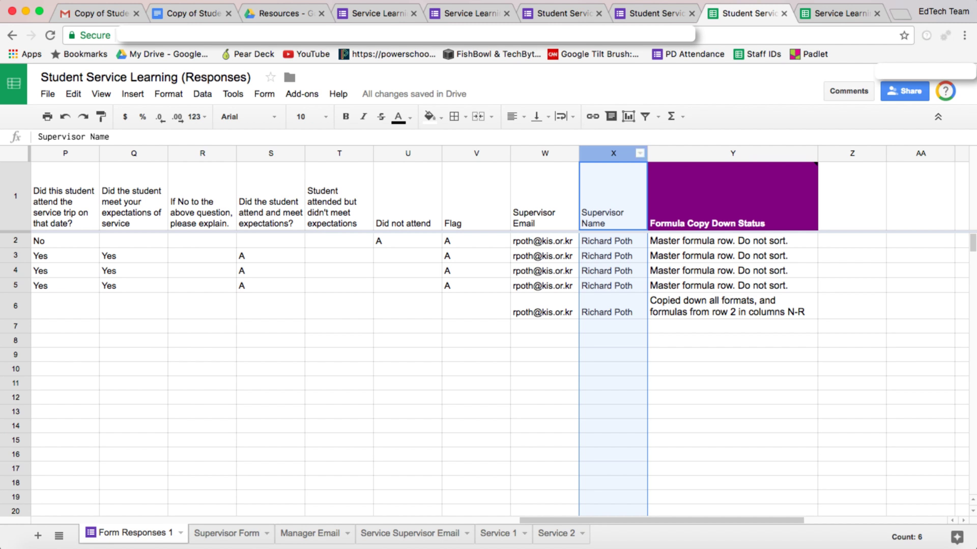
click(640, 153)
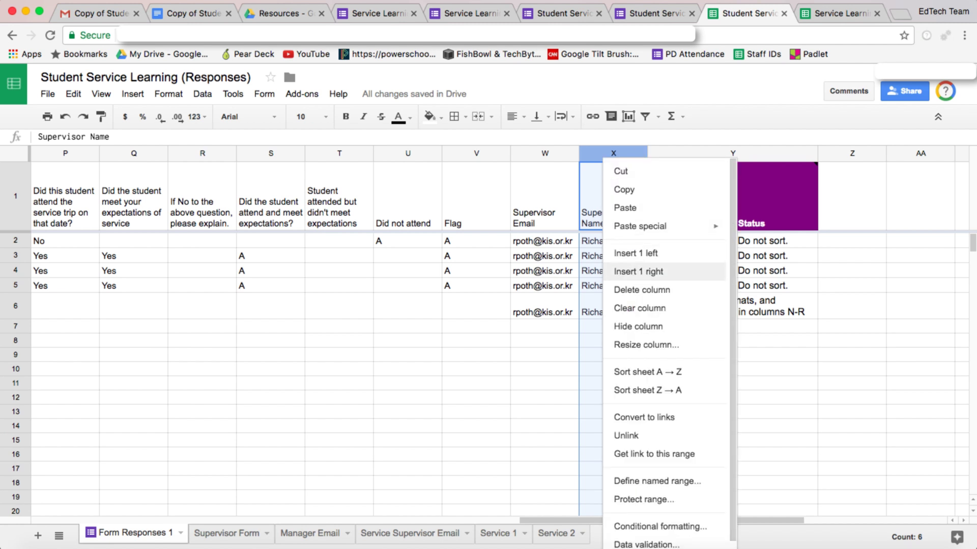
click(638, 271)
text(Man)
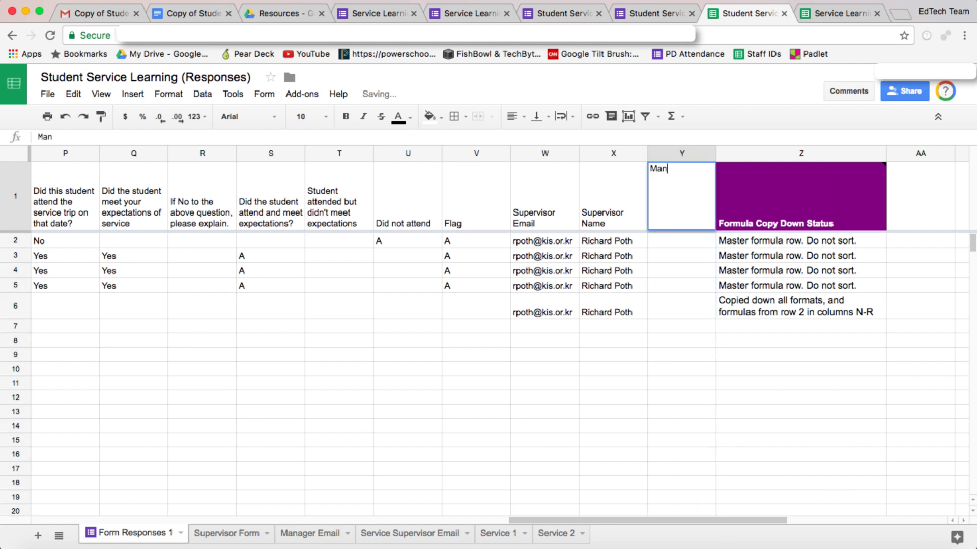
text(ager Email)
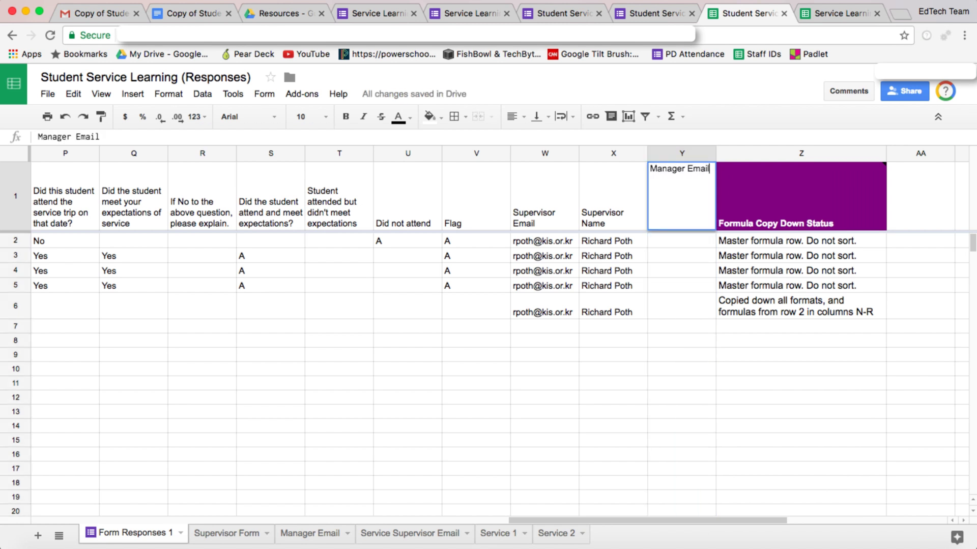
key(Return)
click(682, 196)
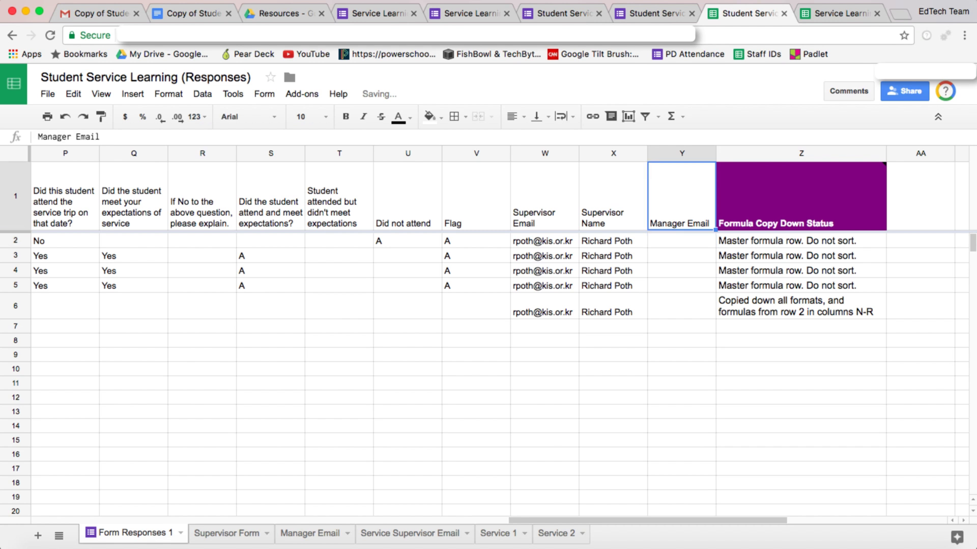
Step: Enter a MATCH formula in Y2 that looks up E2 in column A of the Manager Email sheet
click(681, 240)
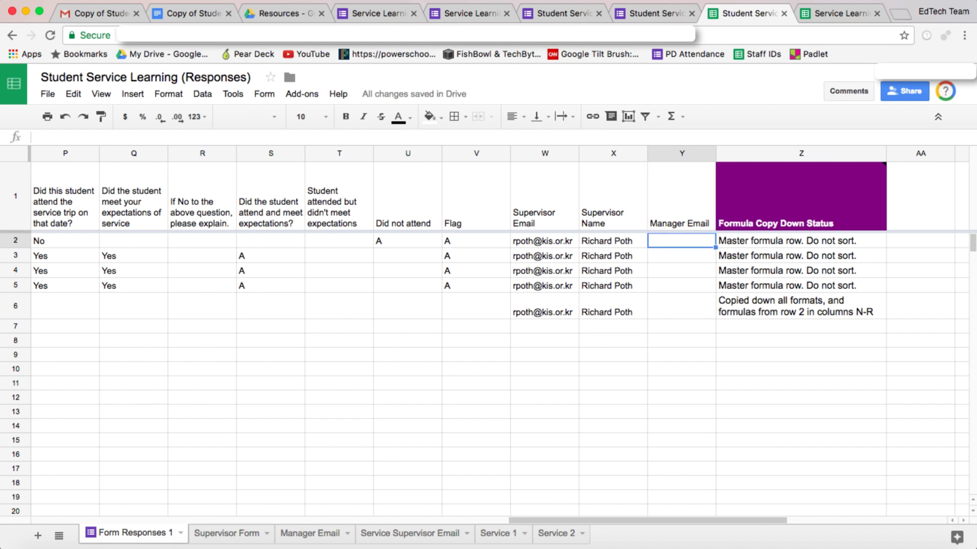
text(=match()
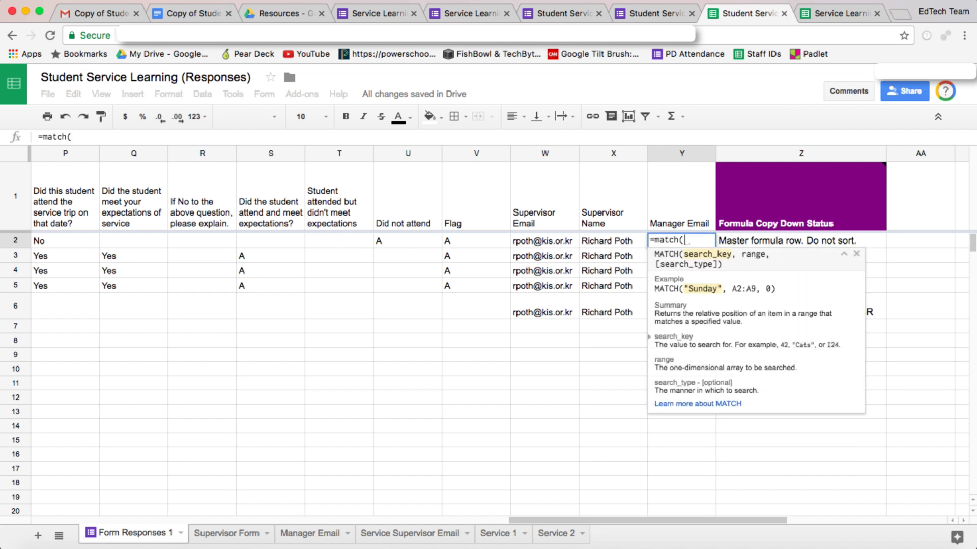
scroll(489, 331, left, 10)
click(491, 240)
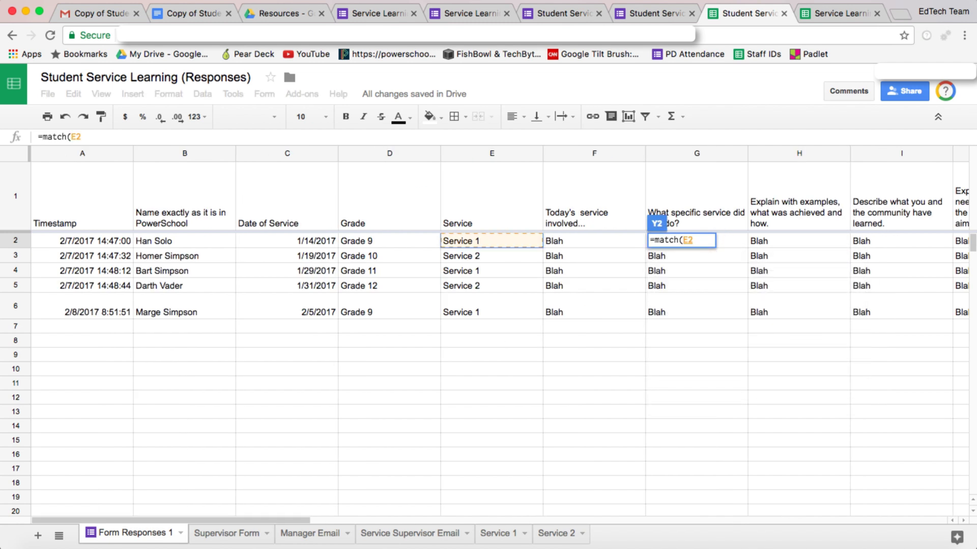
text(,)
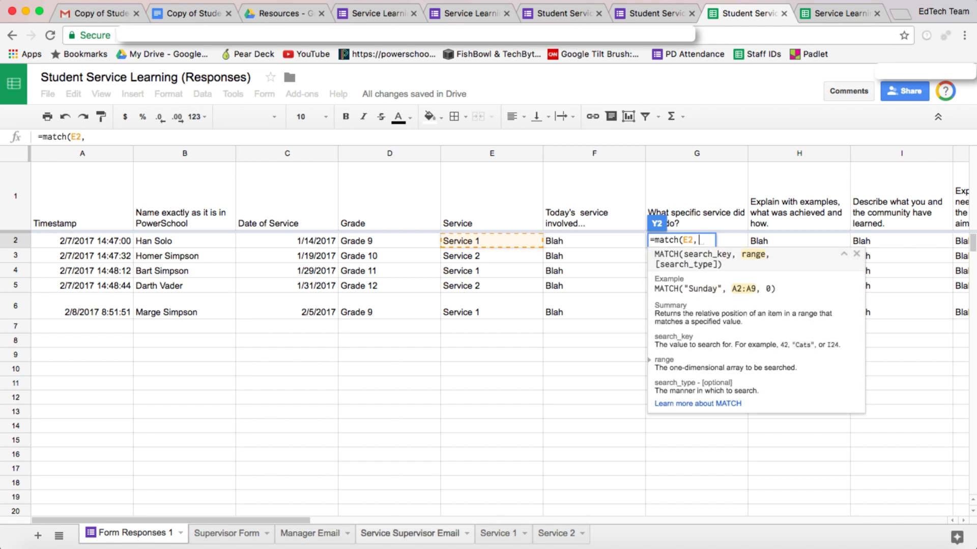
click(310, 533)
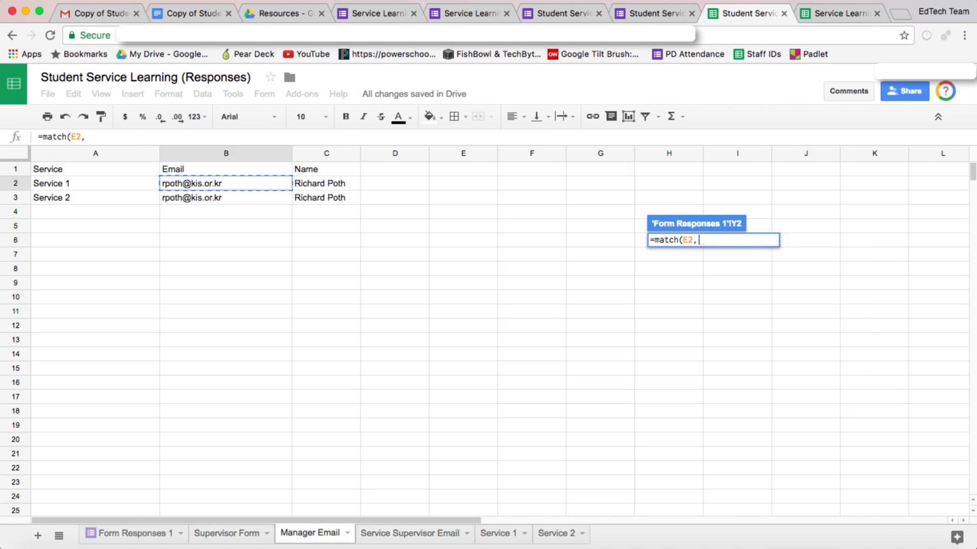
click(95, 153)
key(Return)
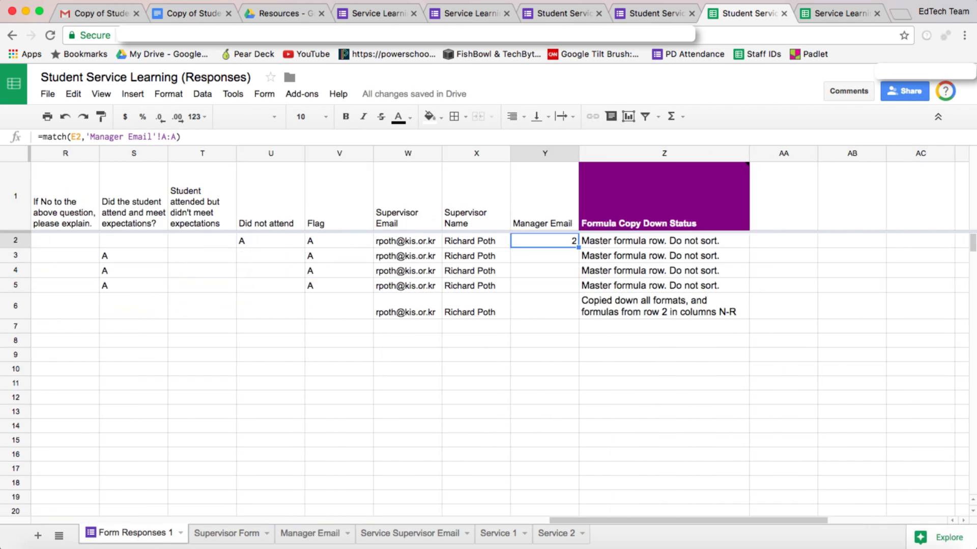
Step: Wrap the Y2 MATCH in an INDEX function, reusing the 'Manager Email'!A:A range as its reference
click(43, 137)
text(index()
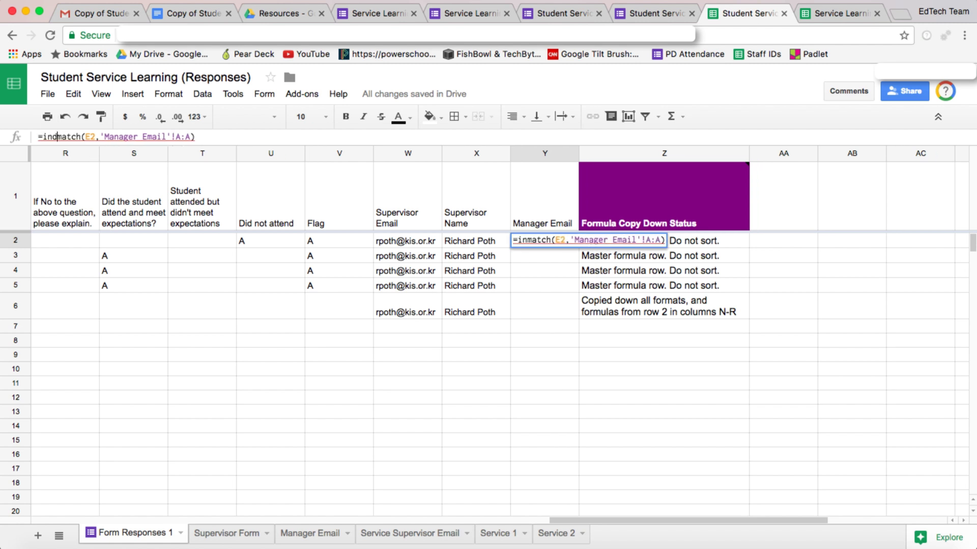
click(114, 137)
drag(115, 137, 204, 137)
key(ctrl+c)
click(71, 137)
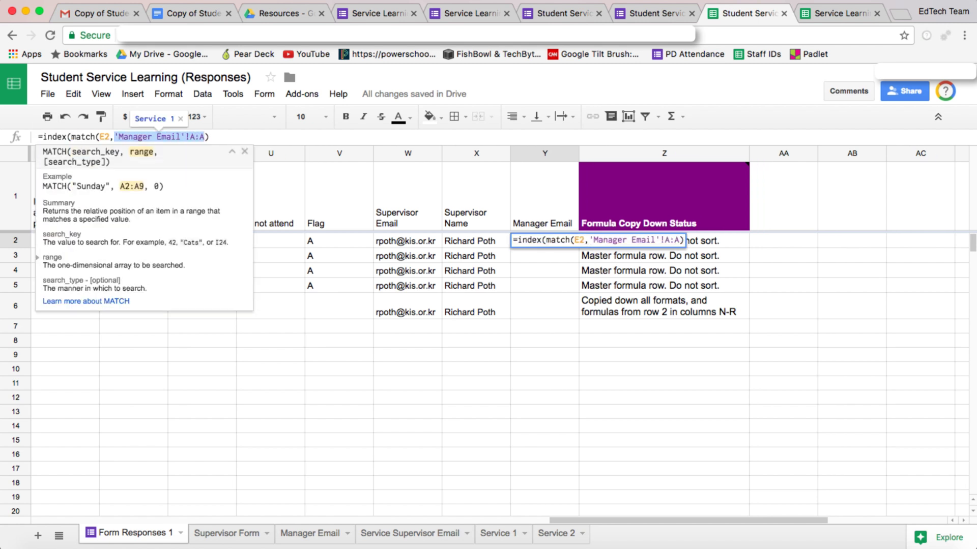
key(ctrl+v)
text(,)
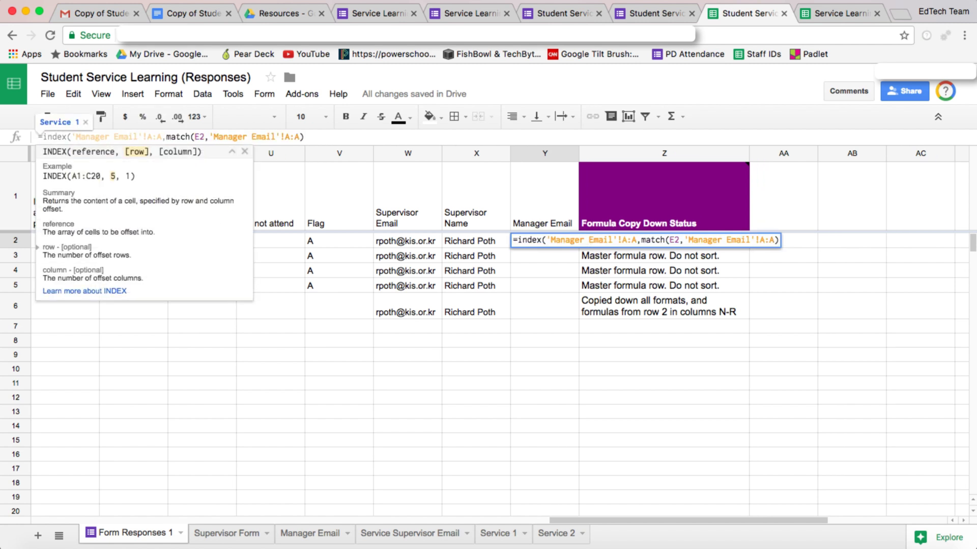
Step: Change the INDEX reference in Y2 to 'Manager Email'!B:B and fill the formula down through Y6
key(BackSpace)
text(B)
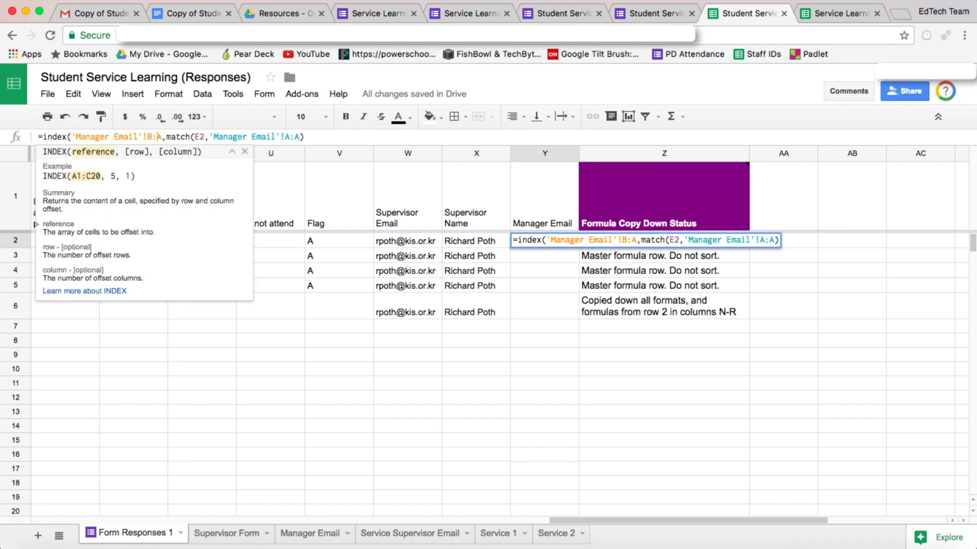
key(Right)
key(Delete)
text(B)
key(Return)
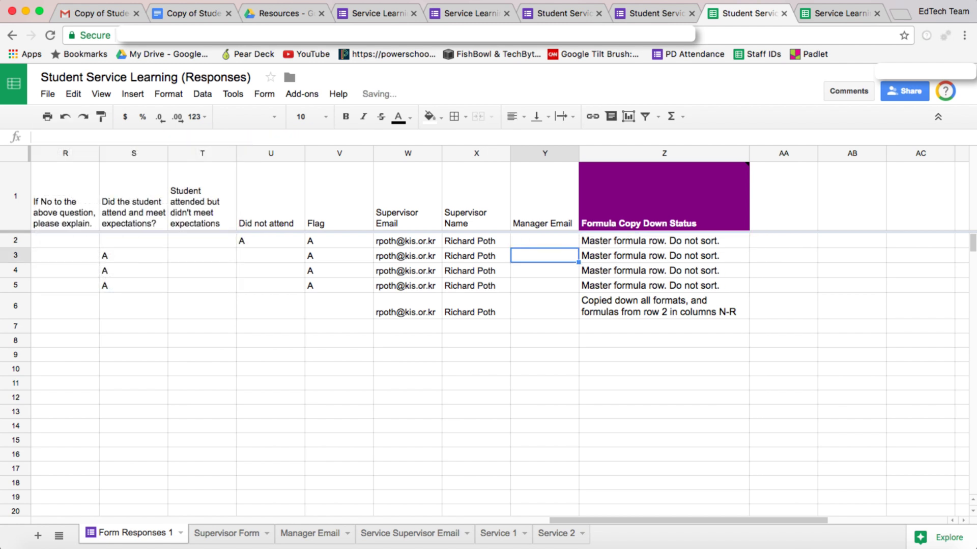
click(544, 240)
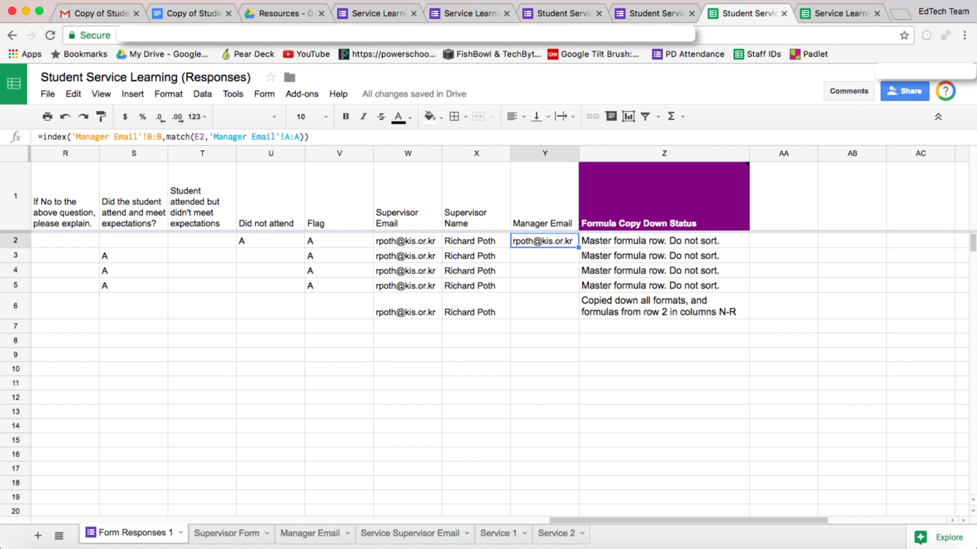
drag(559, 311, 560, 313)
Step: Insert one column to the right of Manager Email and give it the header Manager Name
click(544, 153)
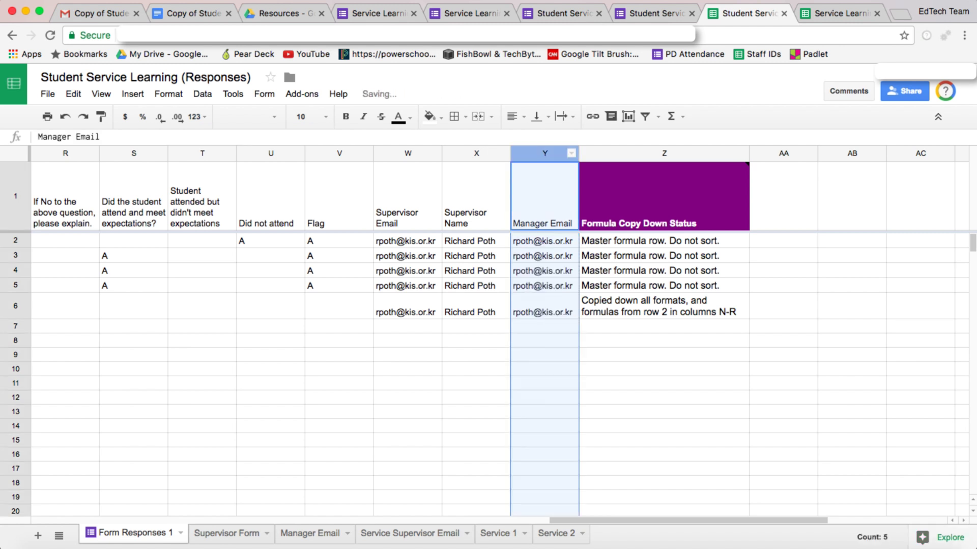
right_click(539, 155)
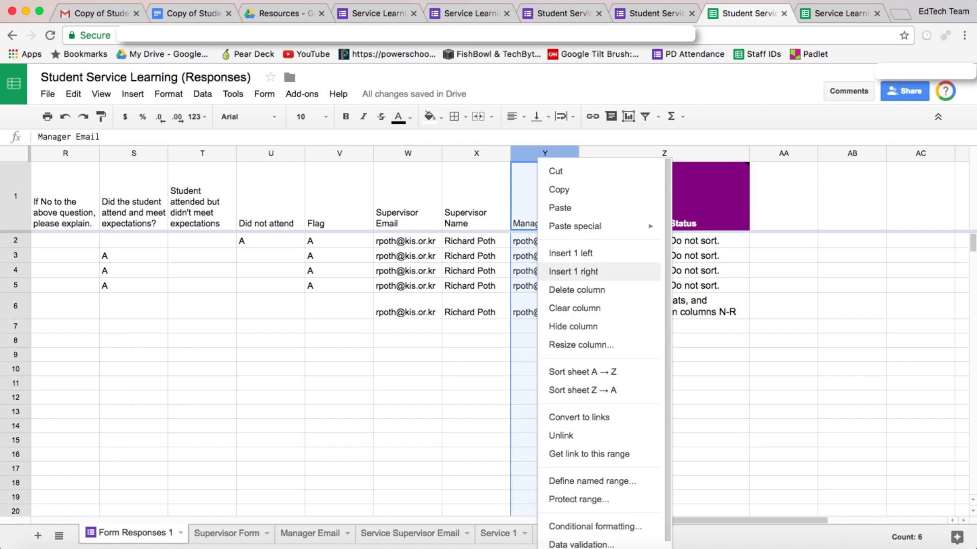
click(570, 271)
click(613, 195)
text(Man)
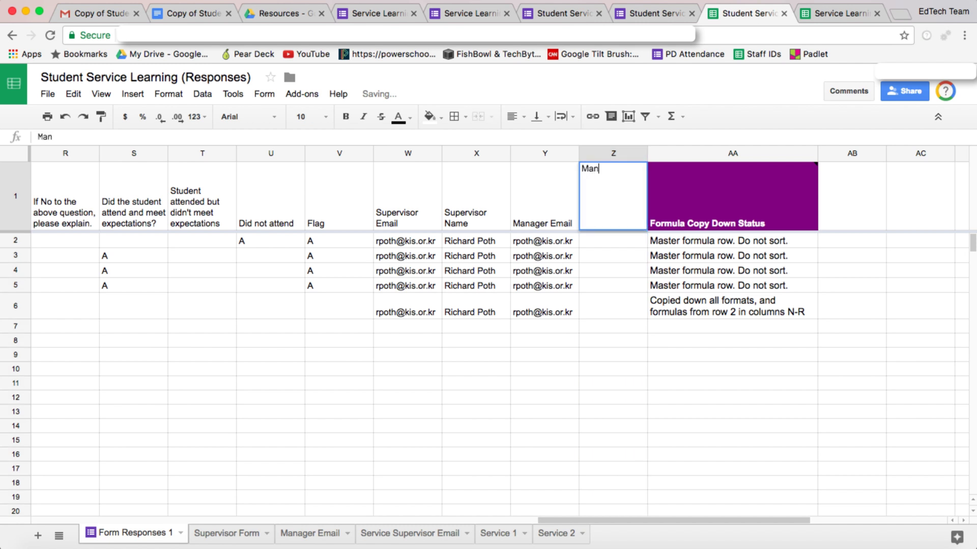
text(ager Name)
Step: Copy the text of the Y2 index-match formula into Z2 unchanged
click(544, 240)
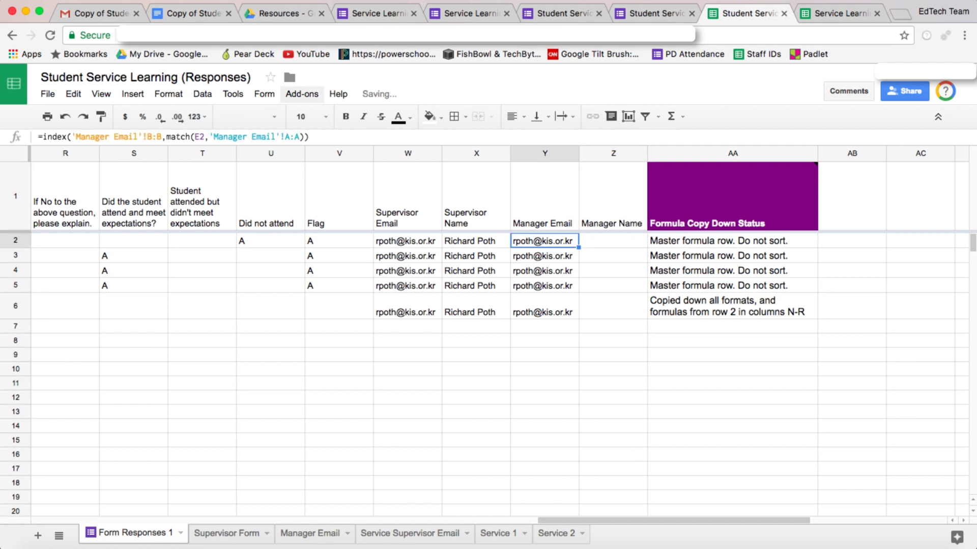
key(Return)
key(ctrl+c)
key(Tab)
key(ctrl+v)
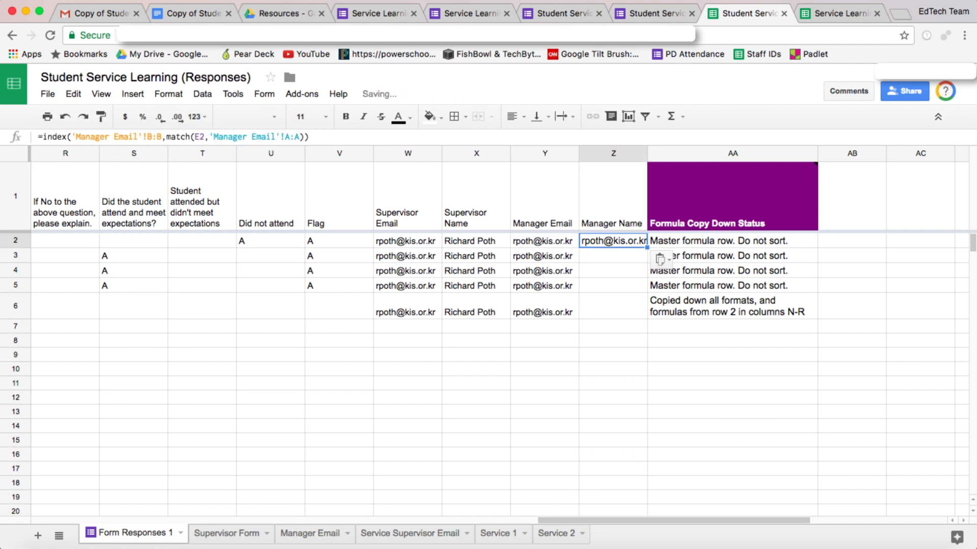
Step: Change the INDEX reference in Z2 to 'Manager Email'!C:C
click(157, 137)
drag(144, 136, 158, 136)
text(C:)
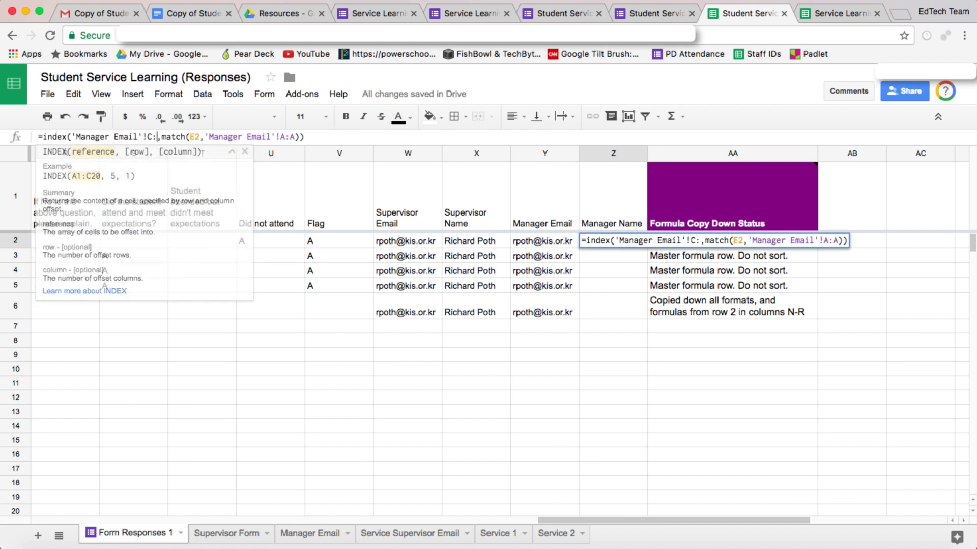
text(C)
key(Return)
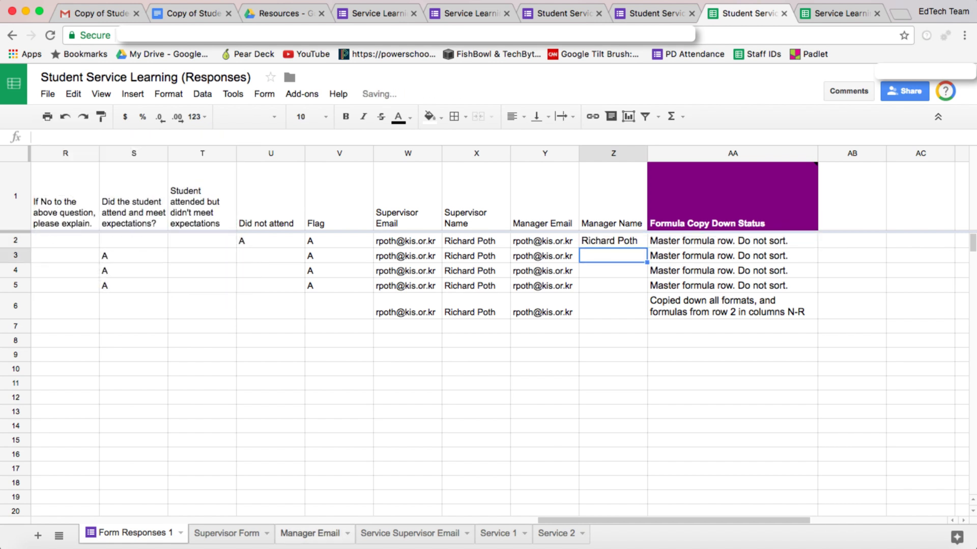
Step: Check the Manager Email sheet, return to the form responses and fill the Z2 formula down through Z6
key(alt+Down)
key(alt+Down)
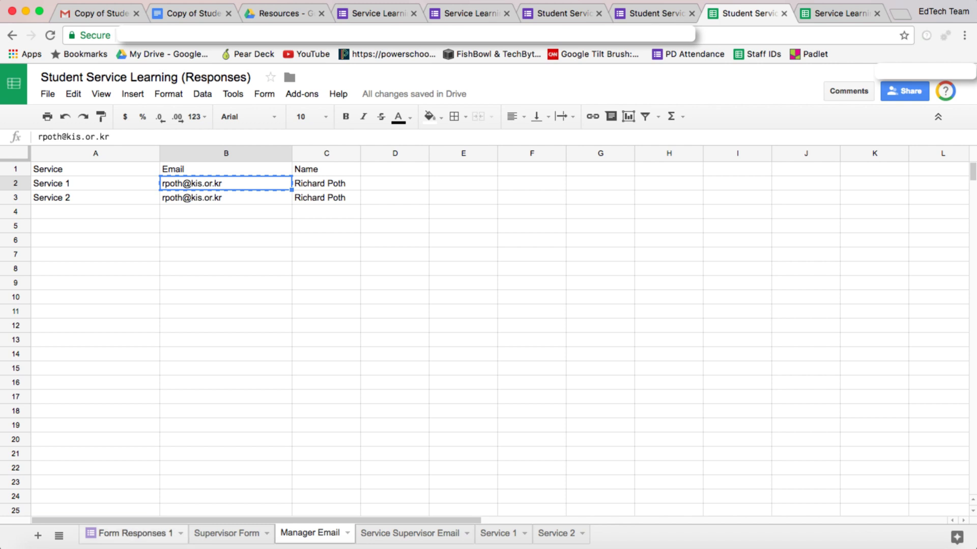
key(alt+Up)
key(alt+Up)
click(613, 240)
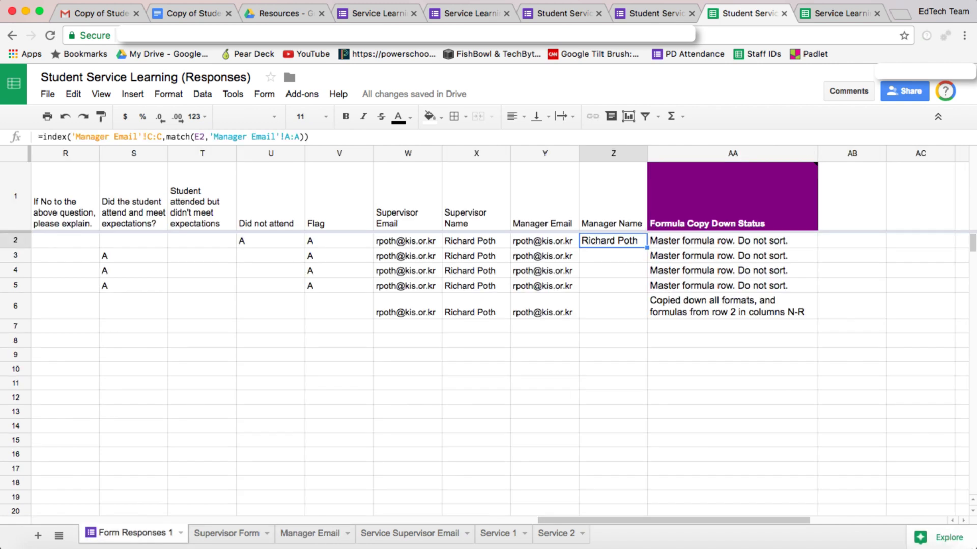
key(shift+Down)
key(shift+Down)
key(shift+Down)
key(shift+Down)
key(ctrl+d)
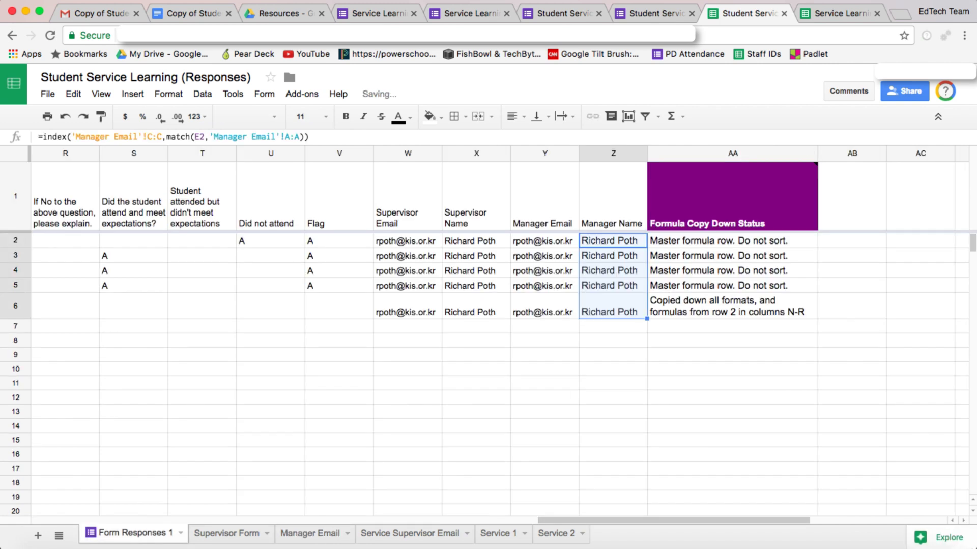
Step: Open the setup of the formMule - Email Merge Utility add-on
scroll(488, 330, left, 15)
scroll(488, 331, right, 15)
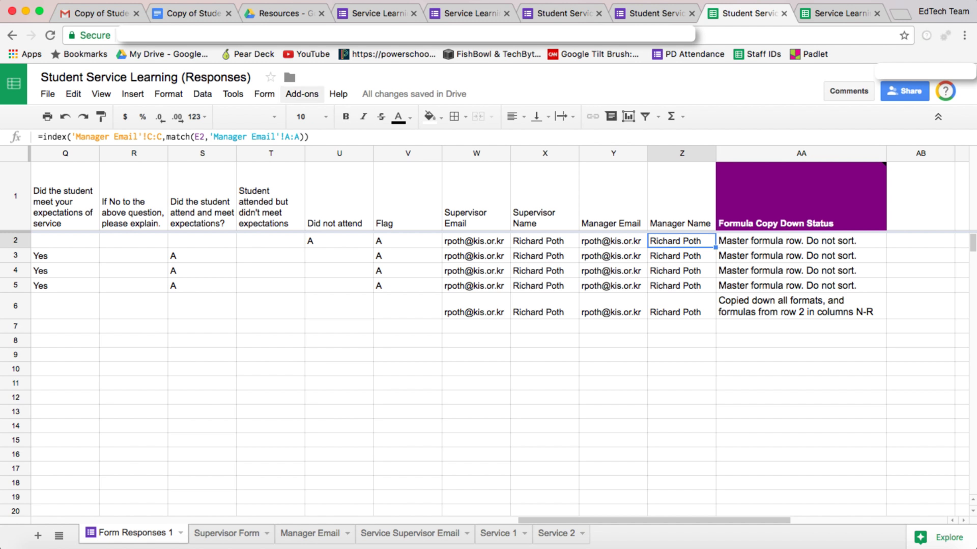
click(302, 94)
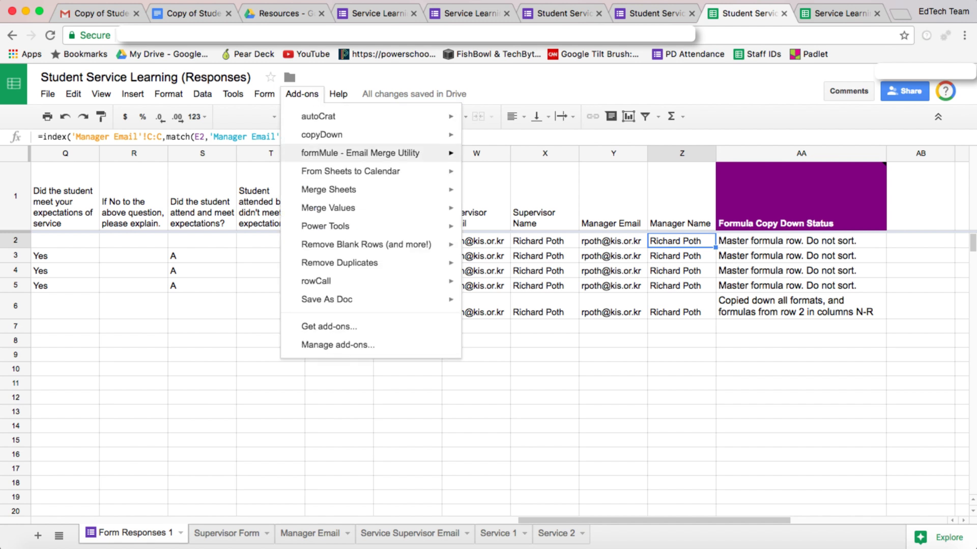
mouse_move(407, 153)
click(496, 157)
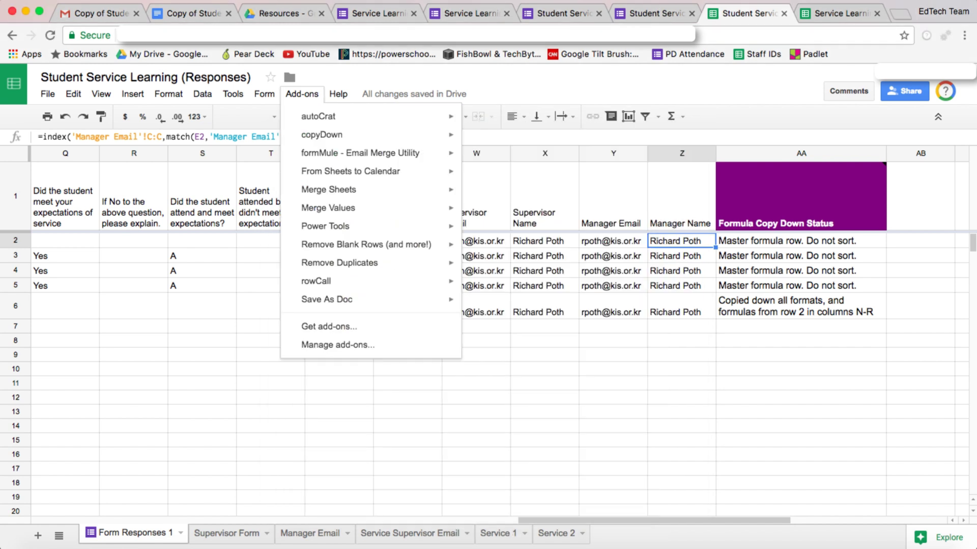
mouse_move(356, 153)
click(496, 158)
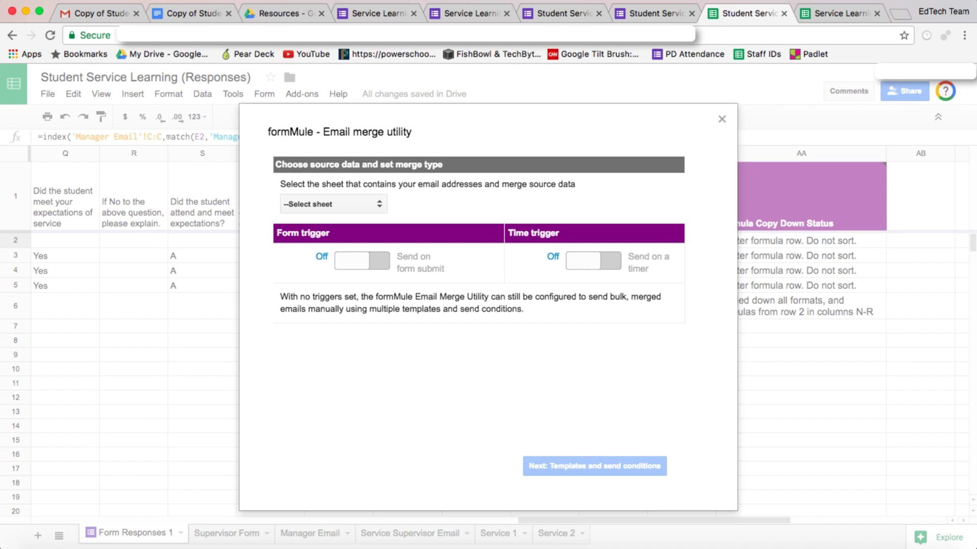
Step: Set Form Responses 1 as the merge source, enable sending on form submit, and continue to the templates and send conditions
click(334, 203)
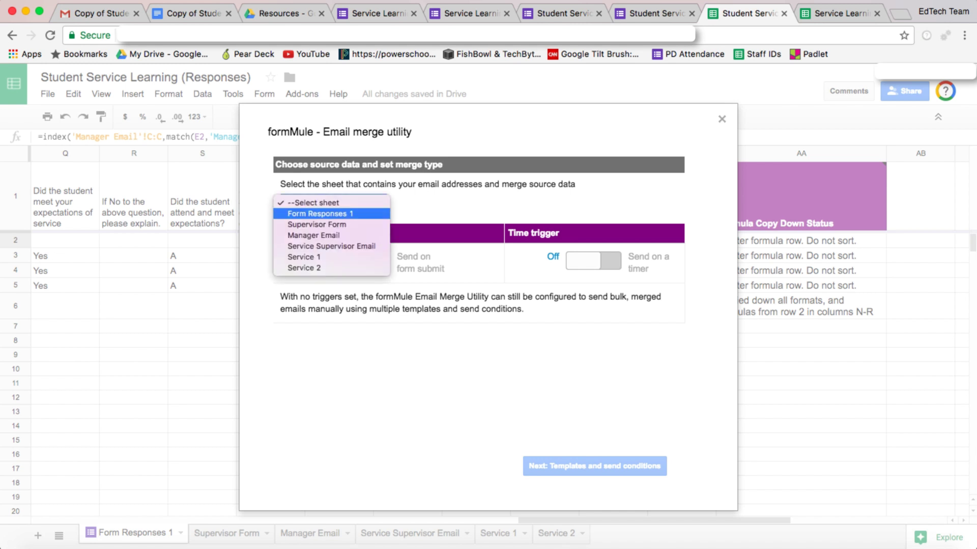
click(319, 213)
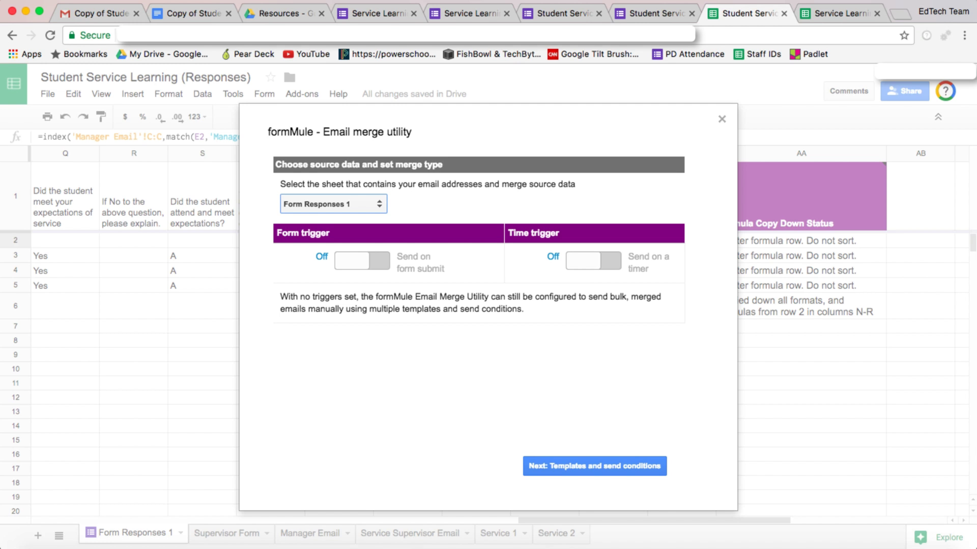
click(361, 260)
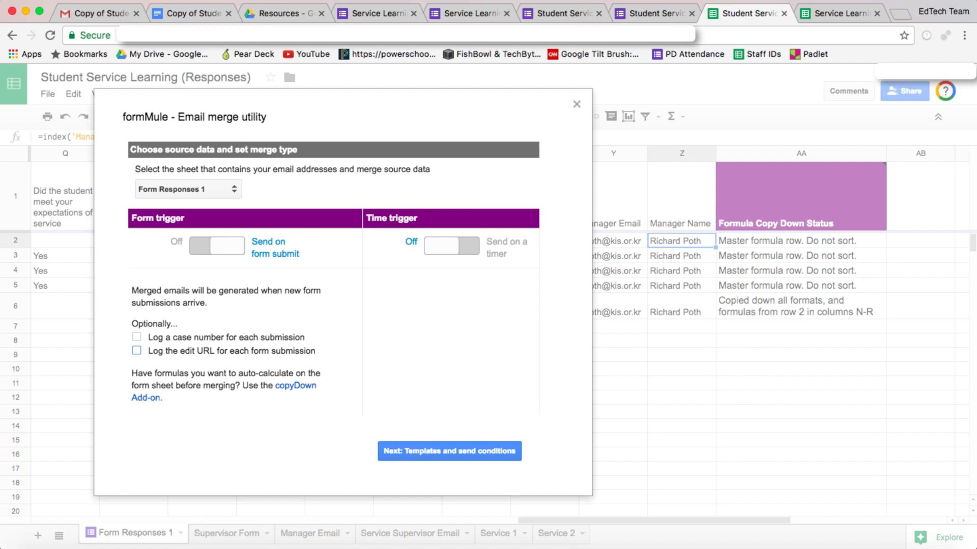
click(449, 451)
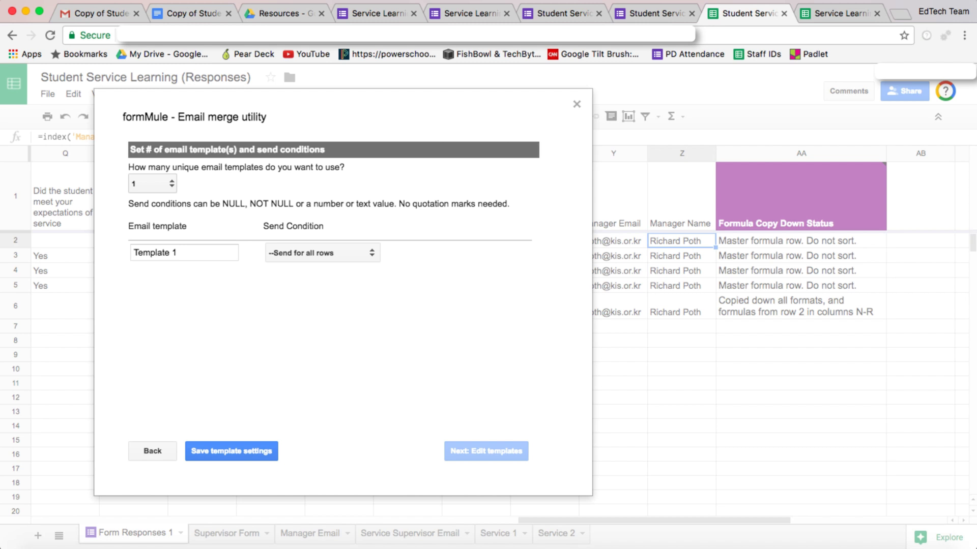
Step: Name the single email template Supervisor Email, save the template settings with sending for all rows, and open the template editor
click(183, 252)
key(super+a)
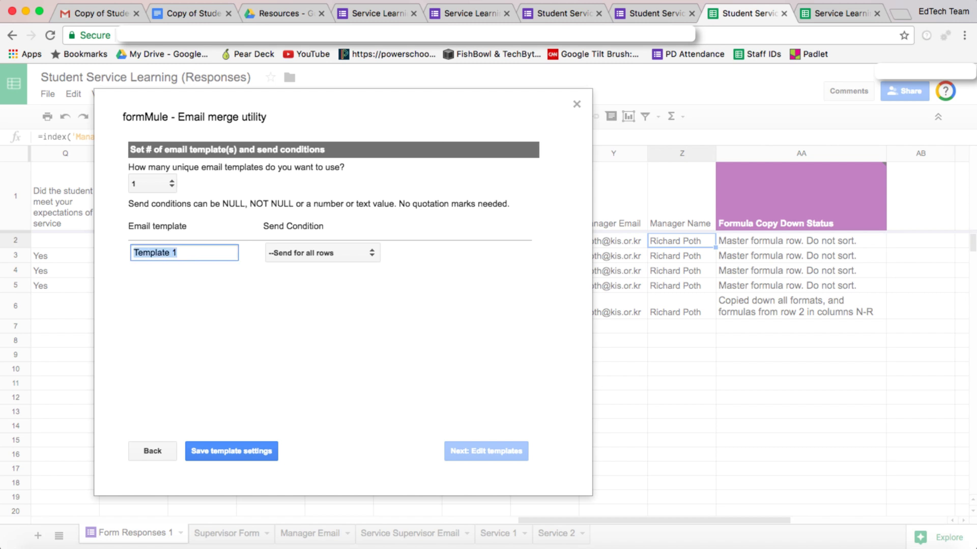
text(Supervisor Email)
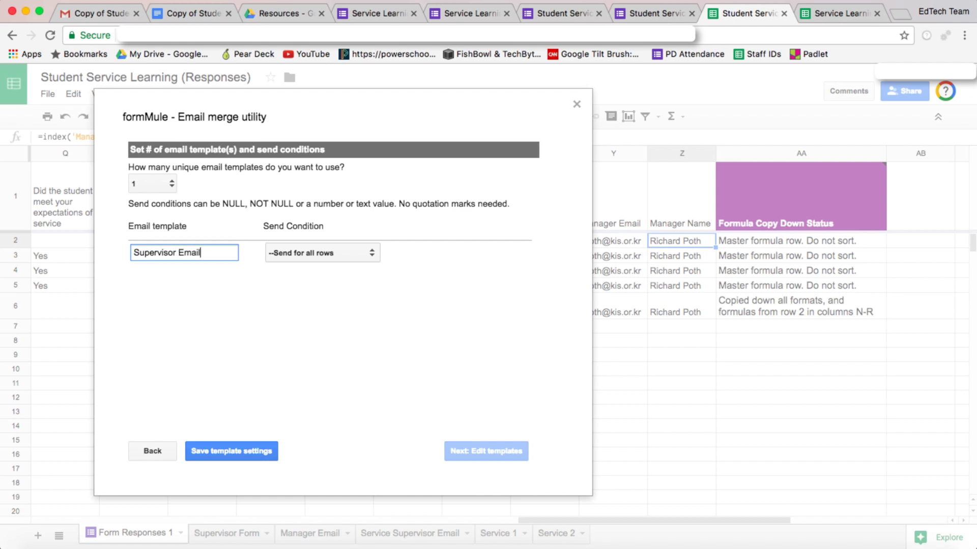
key(Tab)
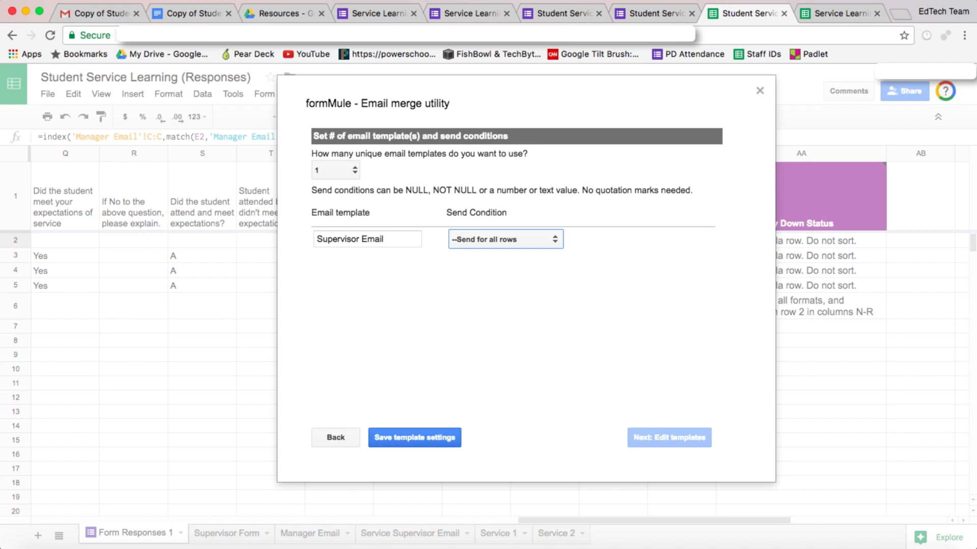
click(414, 438)
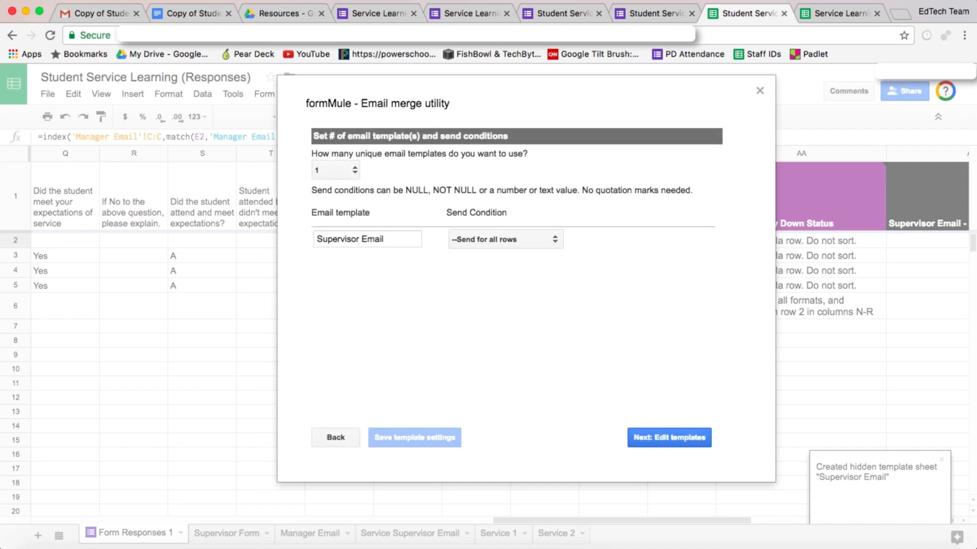
click(669, 437)
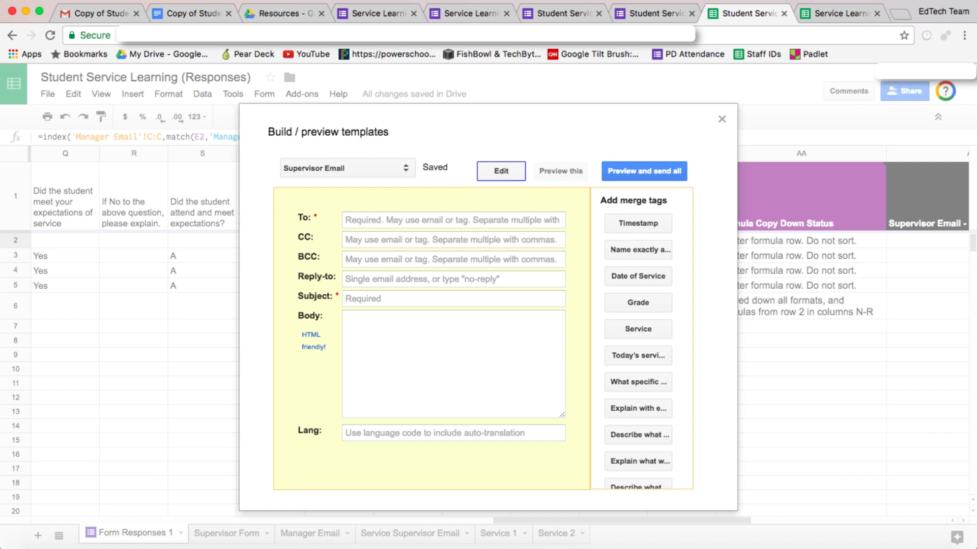
Step: Address the Supervisor Email template to the Supervisor Email merge tag, leaving CC empty
click(453, 220)
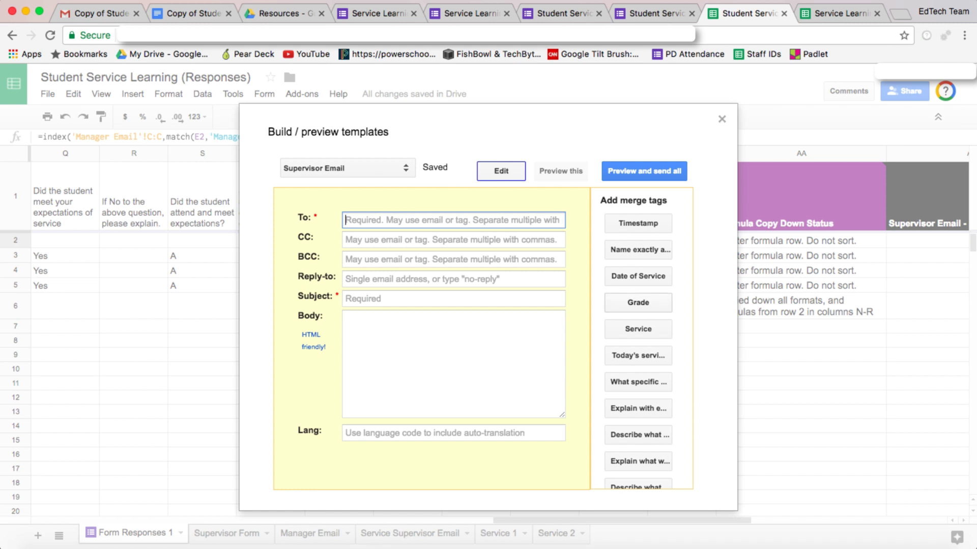
scroll(638, 339, down, 8)
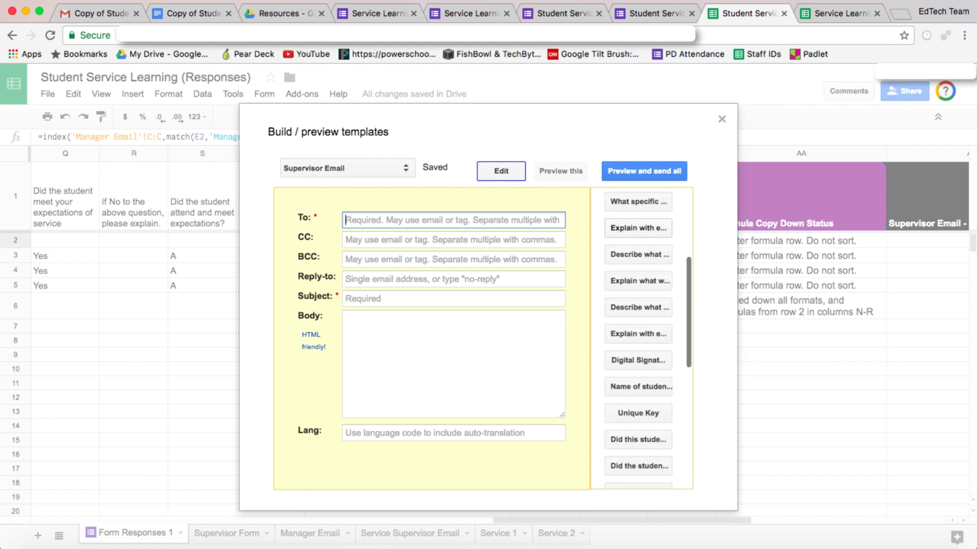
scroll(638, 339, down, 10)
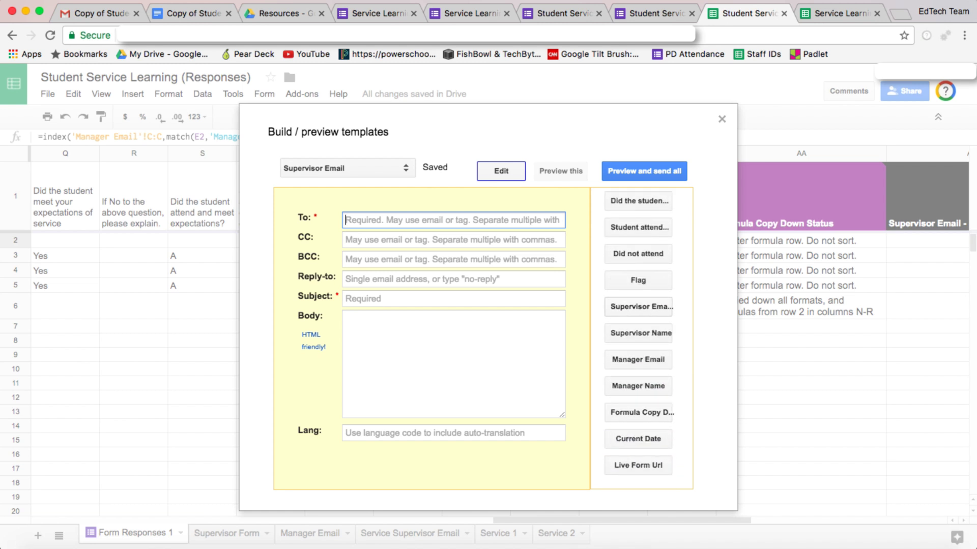
click(638, 306)
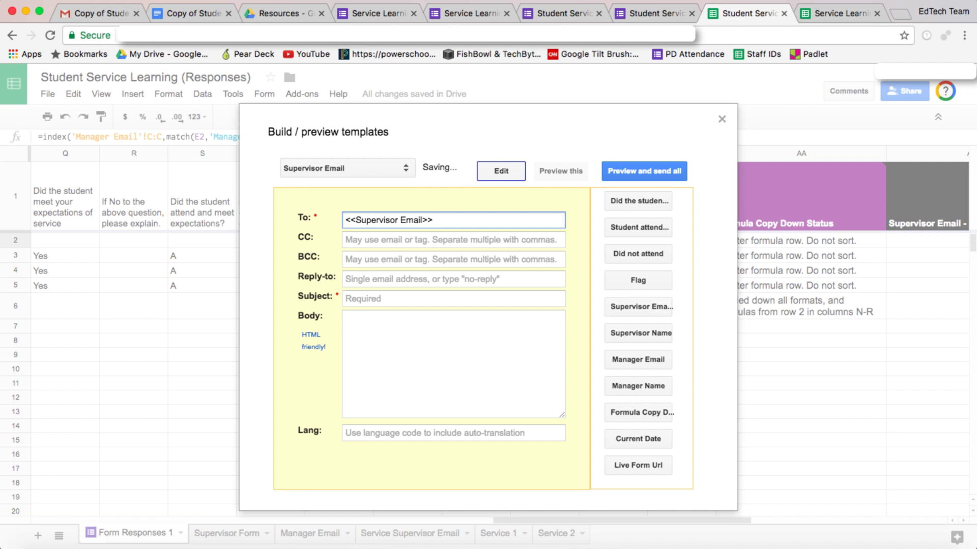
click(346, 240)
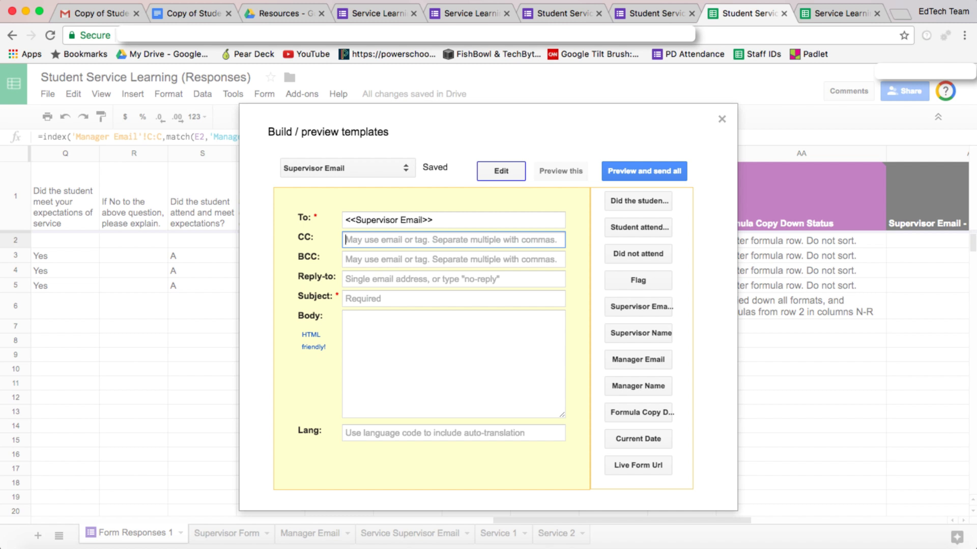
Step: Set the email subject to "Service for <<Name exactly as it is in PowerSchool>> on <<Date of Service>>"
click(346, 298)
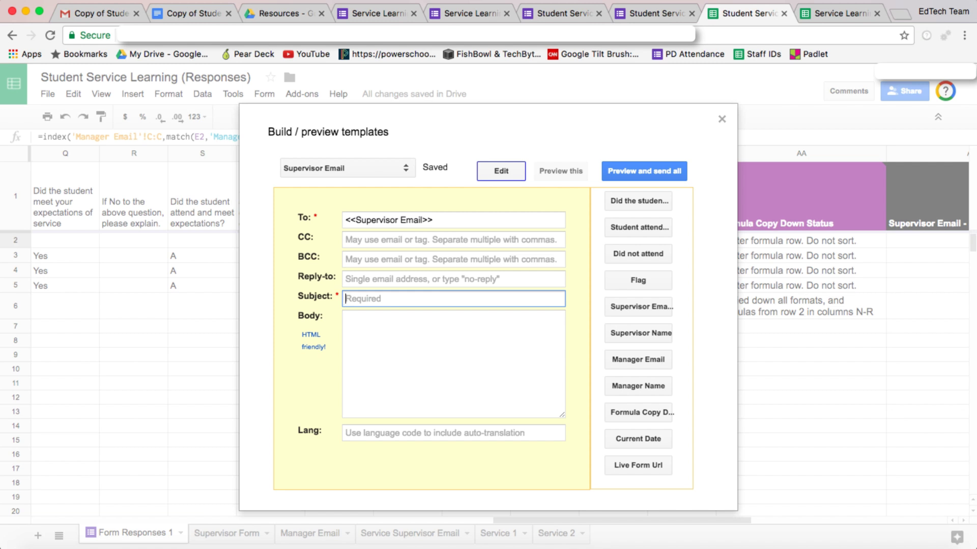
text(Service for)
scroll(638, 335, up, 10)
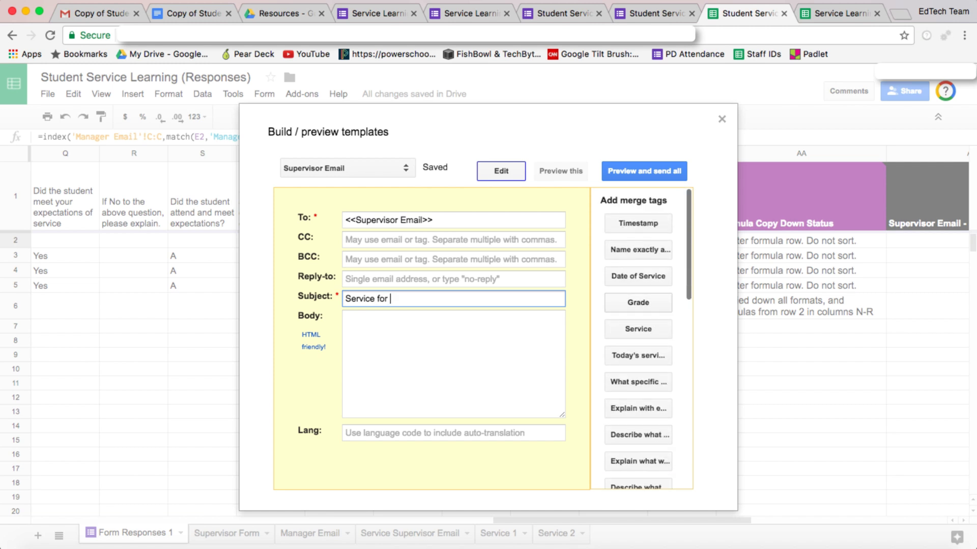
click(638, 249)
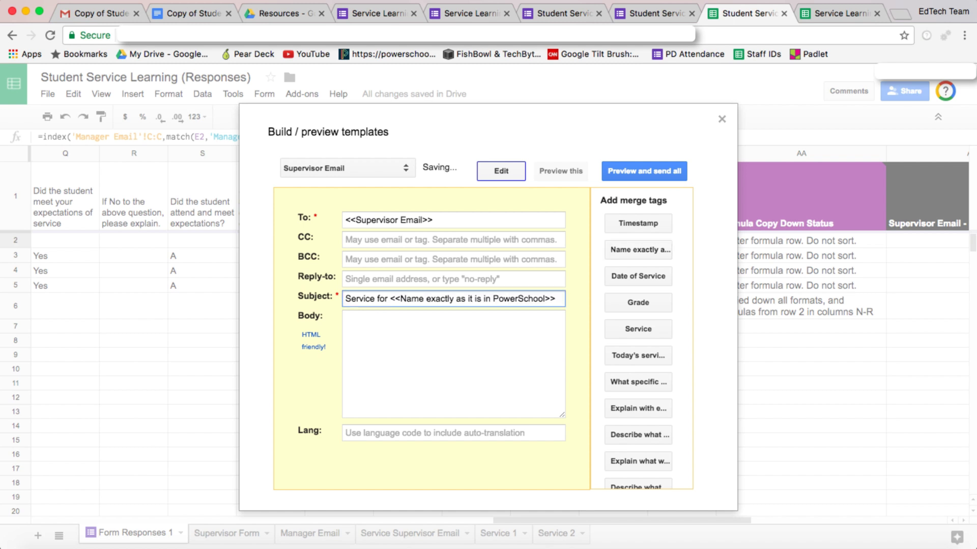
text(on)
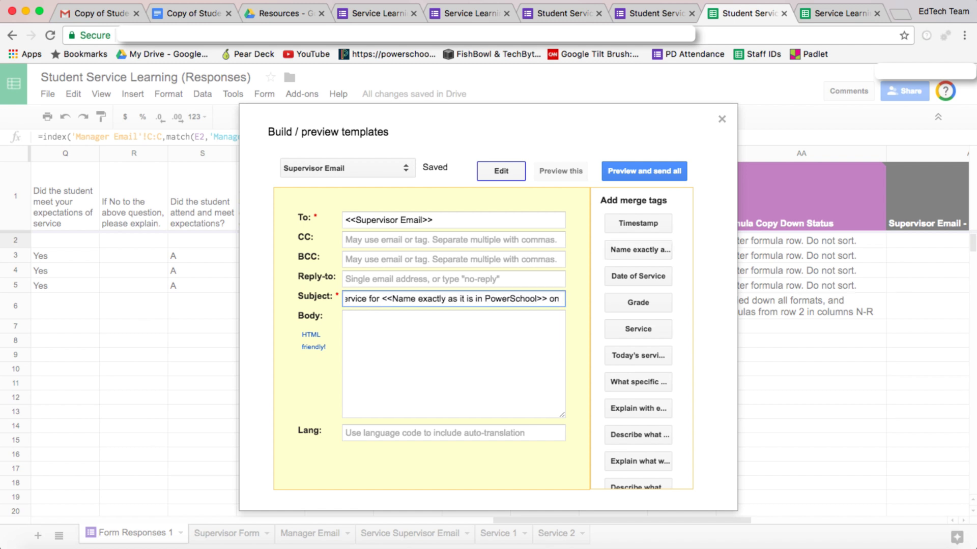
click(552, 299)
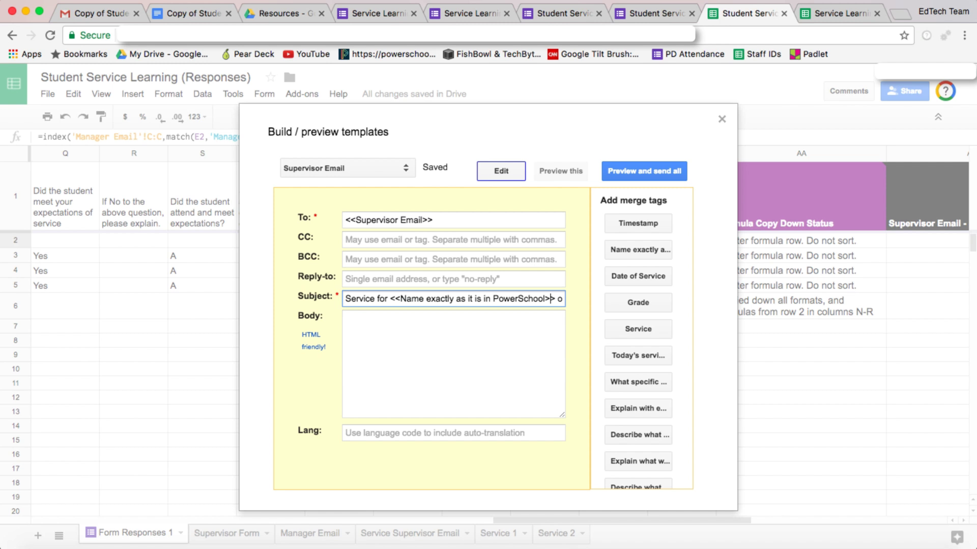
Step: Start the email body with the greeting "Dear <<Supervisor Name>>,", removing the tag's label text, and begin a new line
click(346, 318)
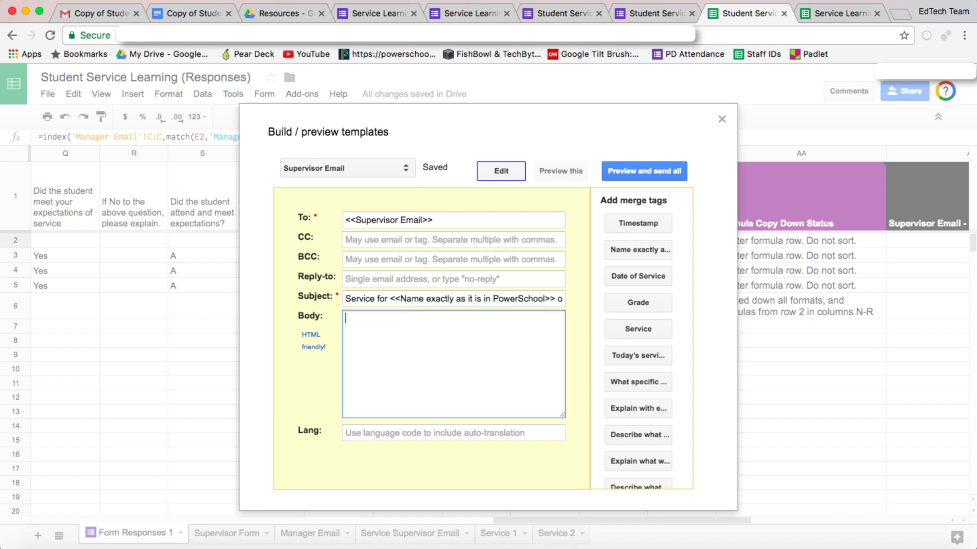
text(Dear)
text(Supervisor Name: <<Supervisor Name>>)
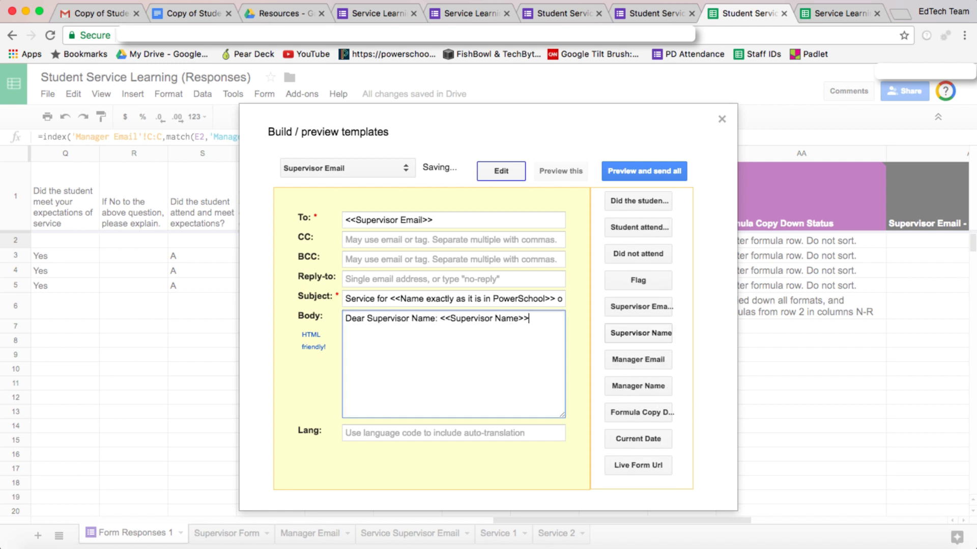
drag(438, 318, 367, 319)
key(BackSpace)
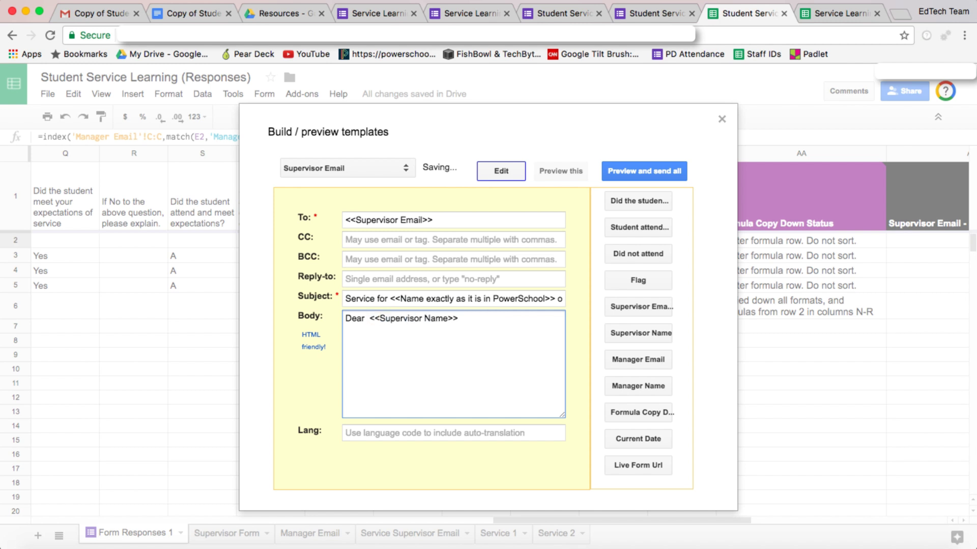
key(BackSpace)
click(457, 318)
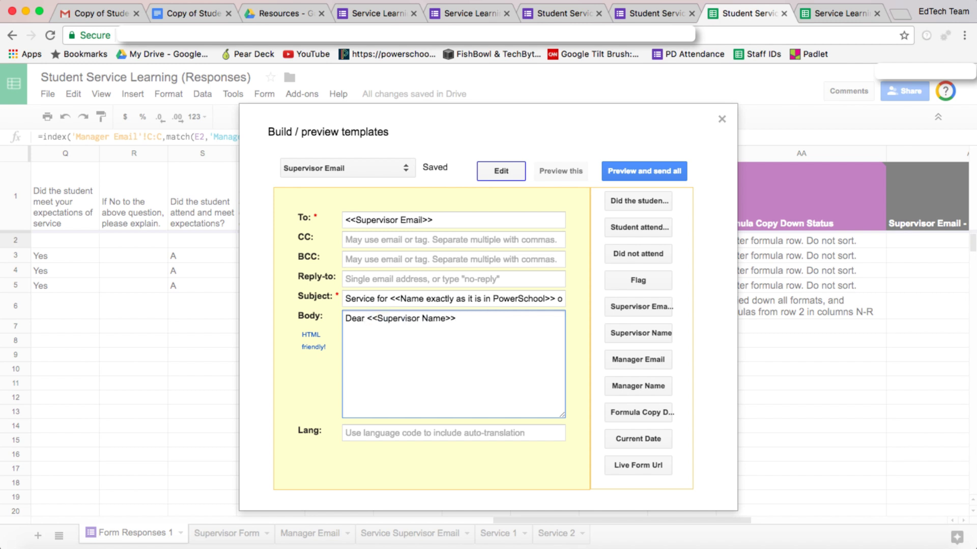
text(,)
key(Return)
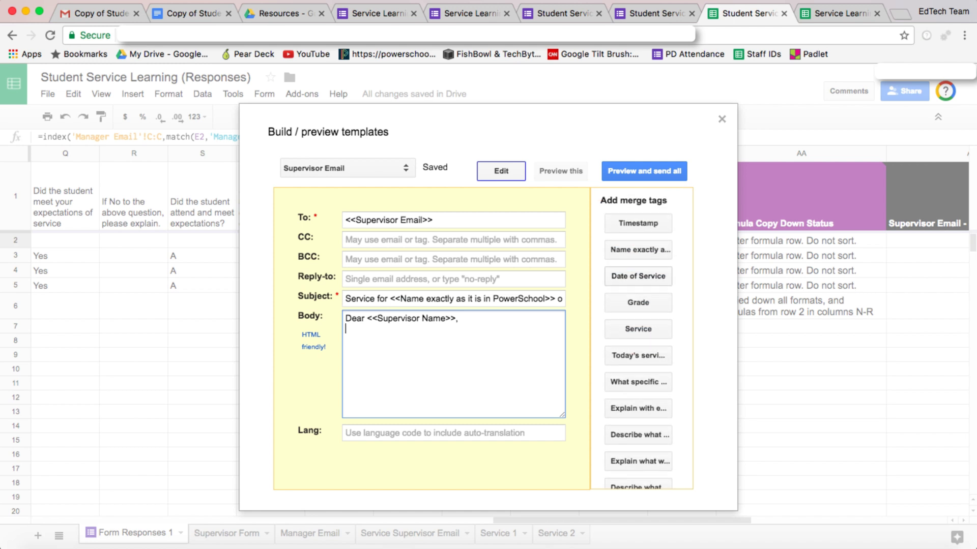
Step: Add the line "<<Service>> Supervisor" below the greeting without the tag's label, followed by a blank line
click(637, 328)
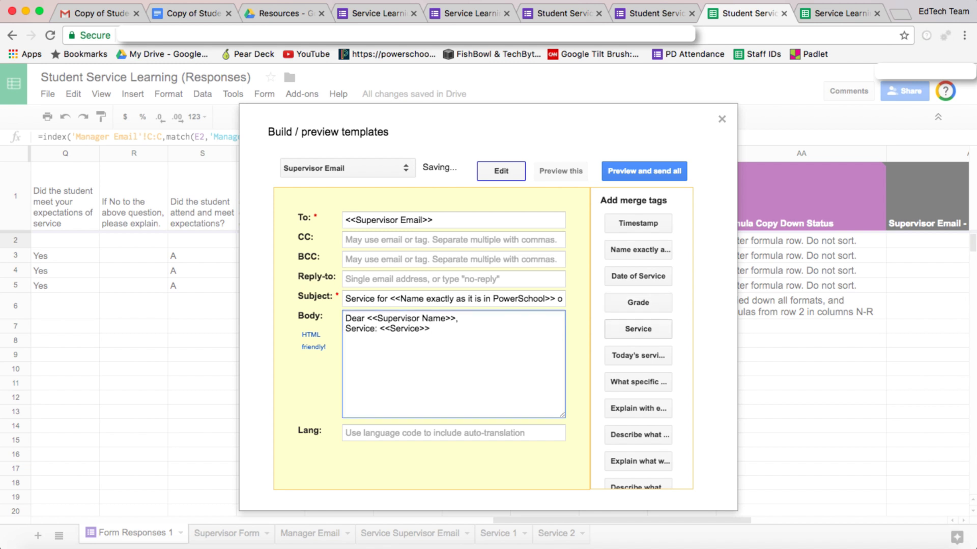
drag(381, 329, 345, 329)
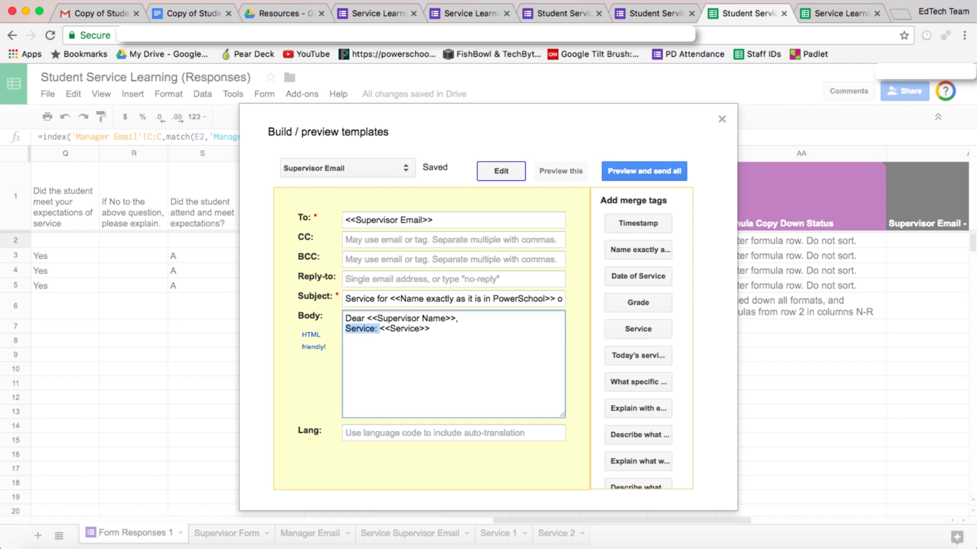
key(BackSpace)
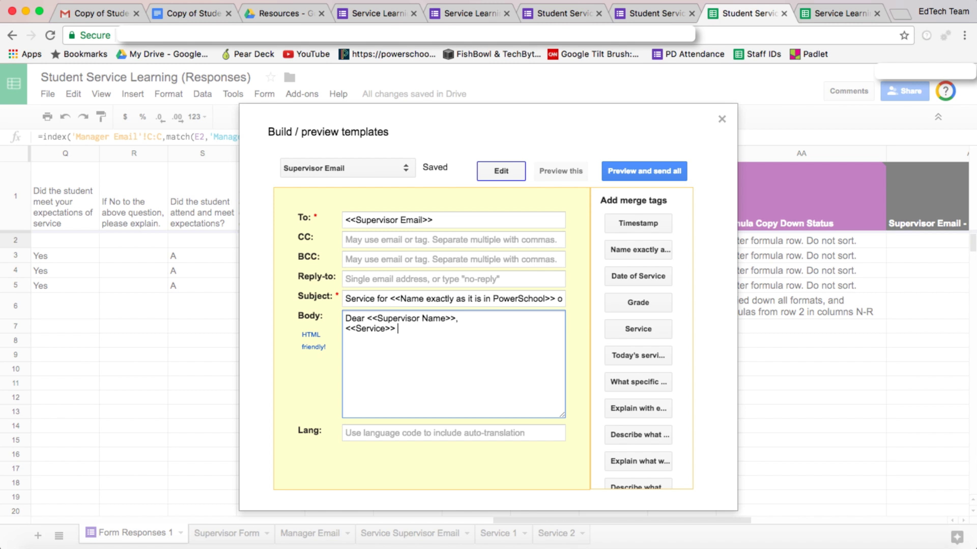
text(Supervisor)
key(Return)
key(Return)
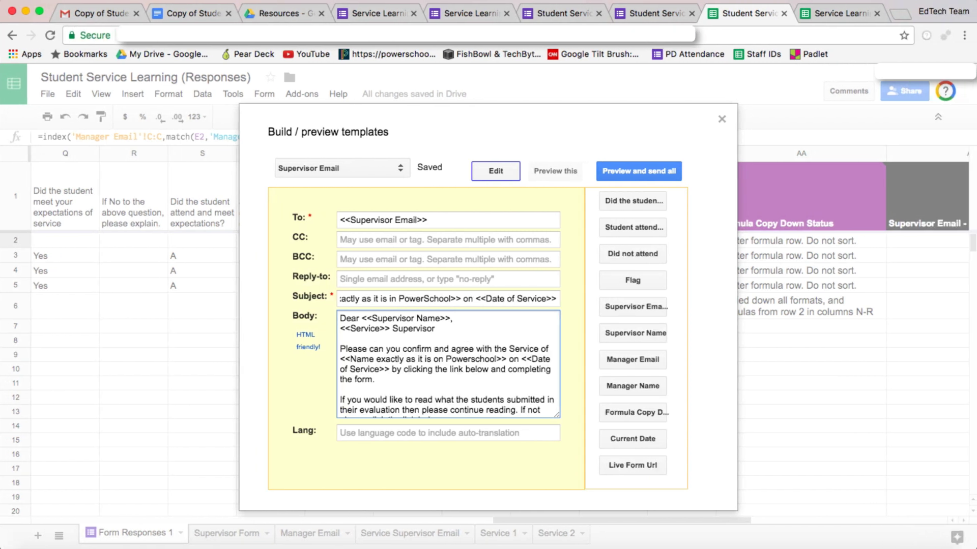
Step: Look over the full email body, then preview all the merged emails and read through the first message
scroll(448, 364, down, 6)
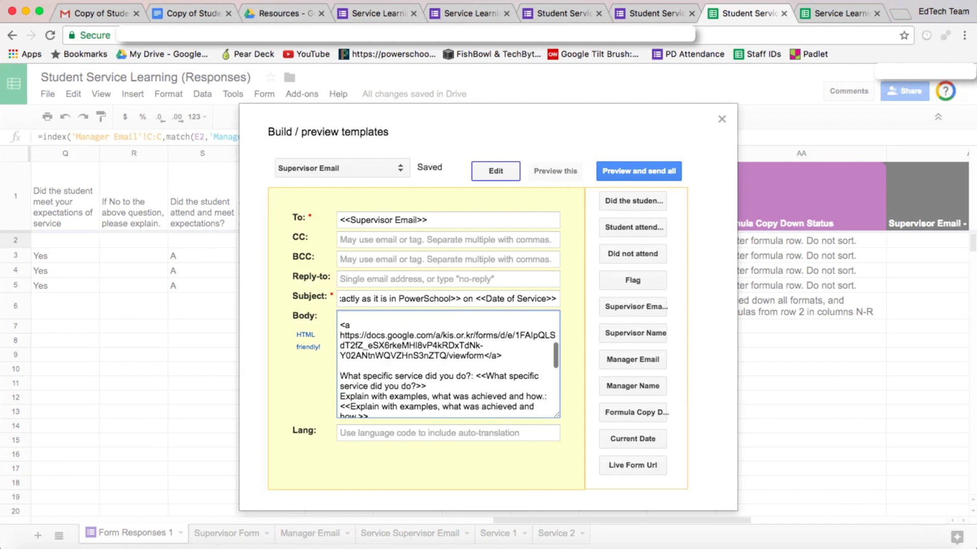
scroll(448, 364, up, 6)
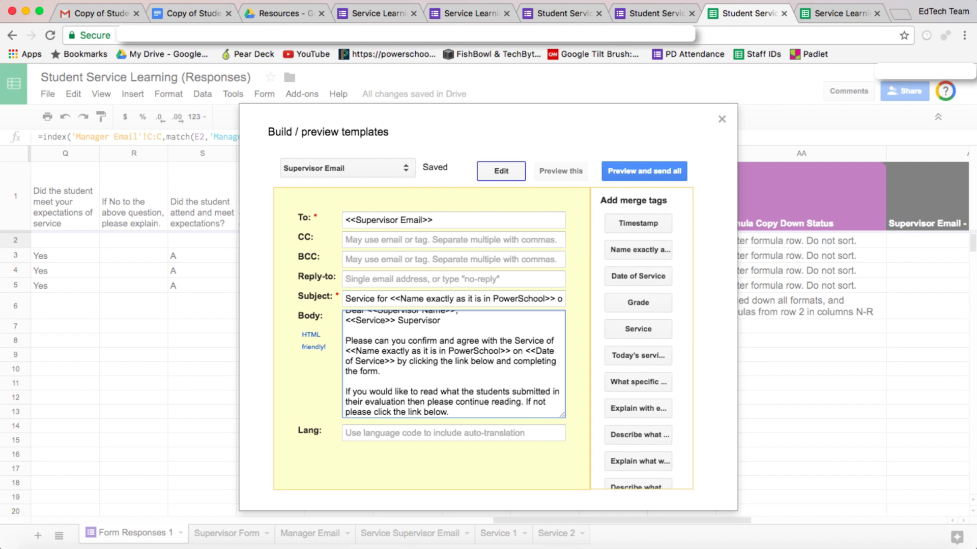
click(638, 170)
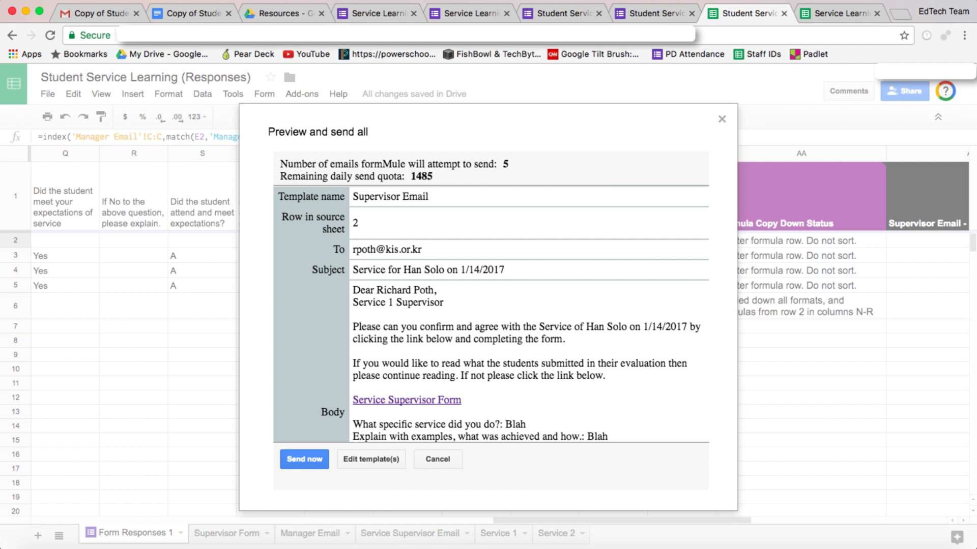
scroll(491, 315, down, 2)
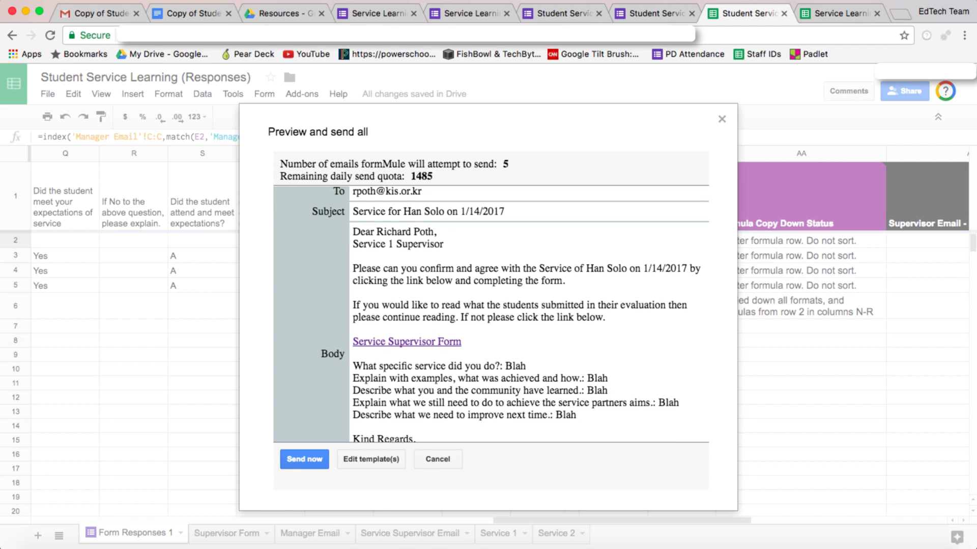
scroll(491, 315, down, 2)
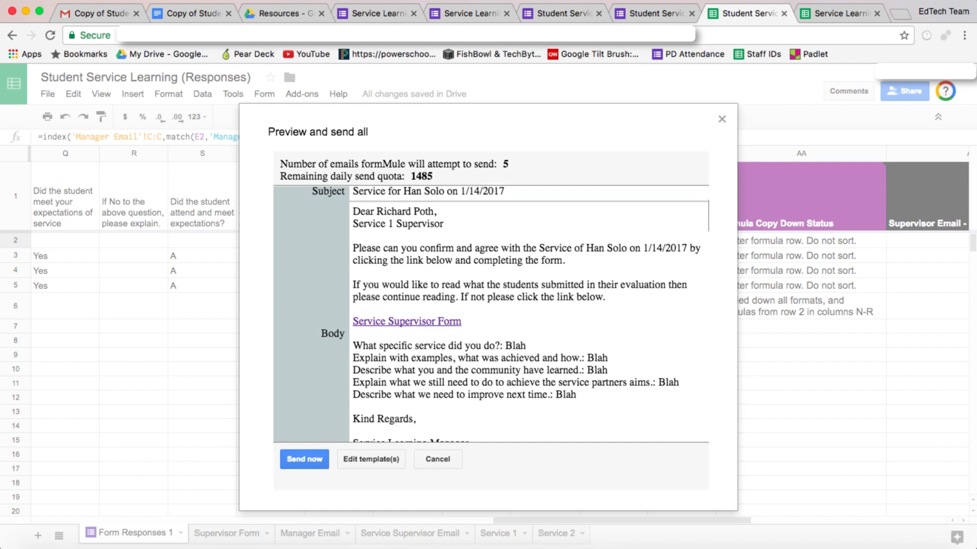
scroll(490, 315, down, 2)
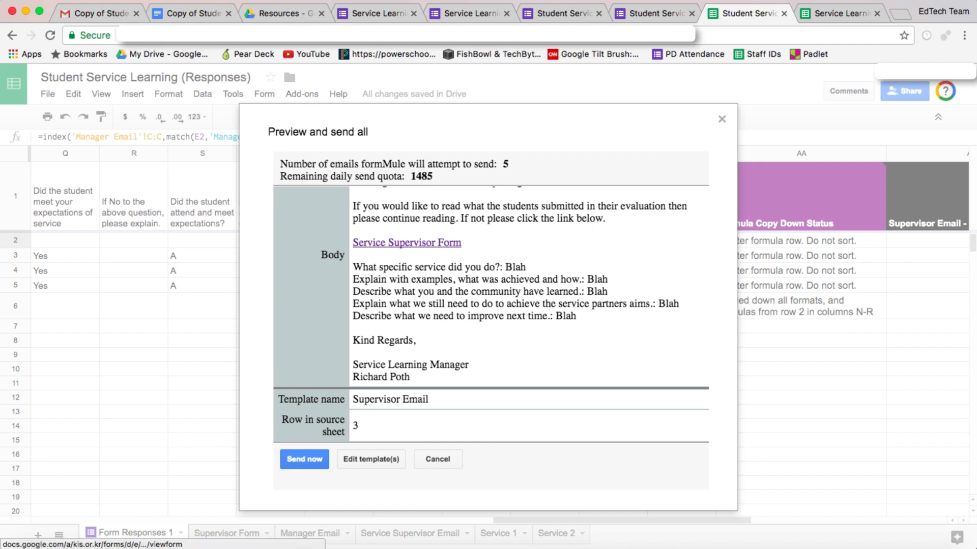
Step: Test the Service Supervisor Form link in the previewed email, look over the form it opens and close the preview
click(407, 242)
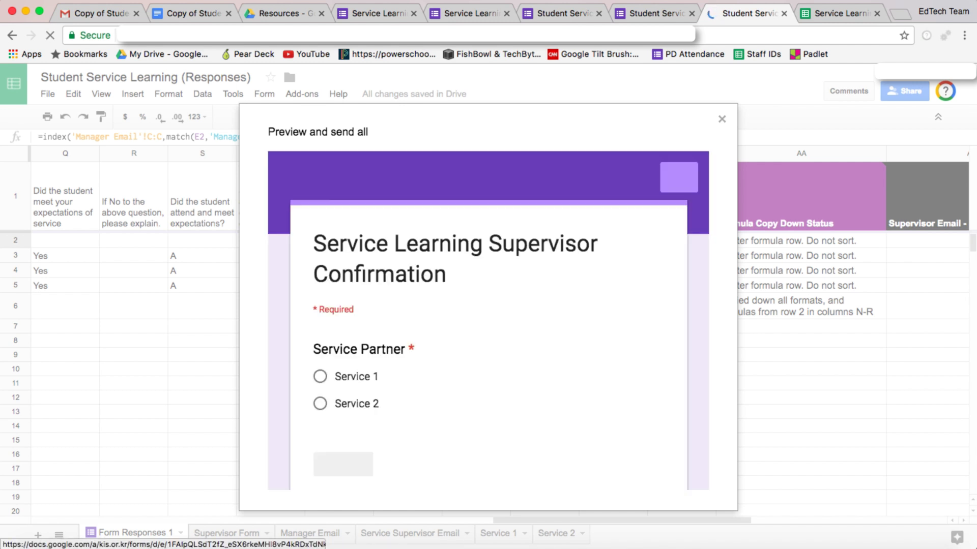
scroll(488, 321, down, 3)
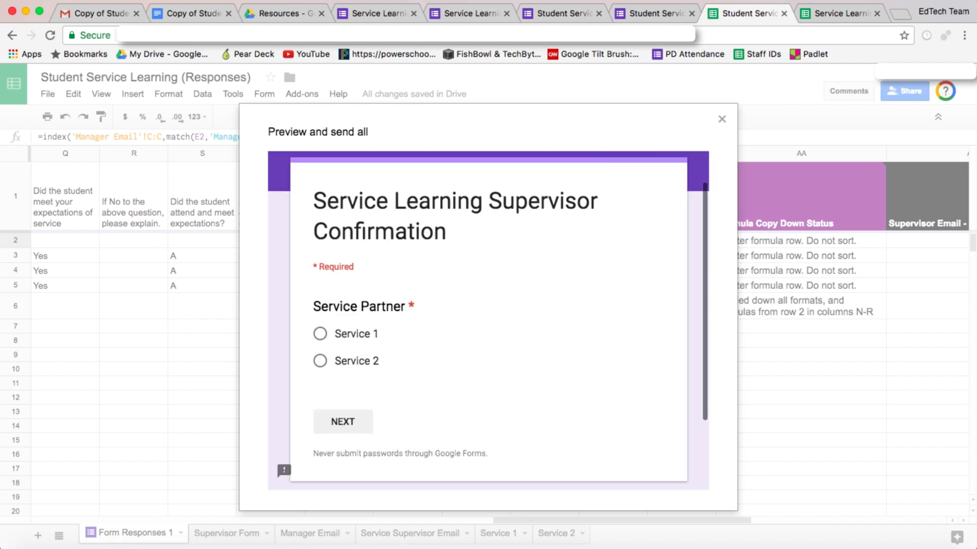
scroll(489, 320, up, 3)
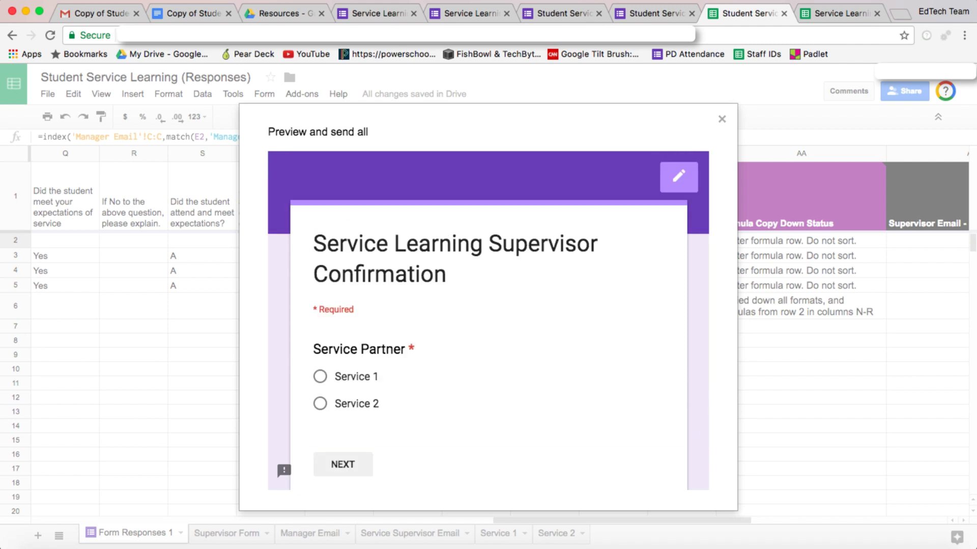
key(Escape)
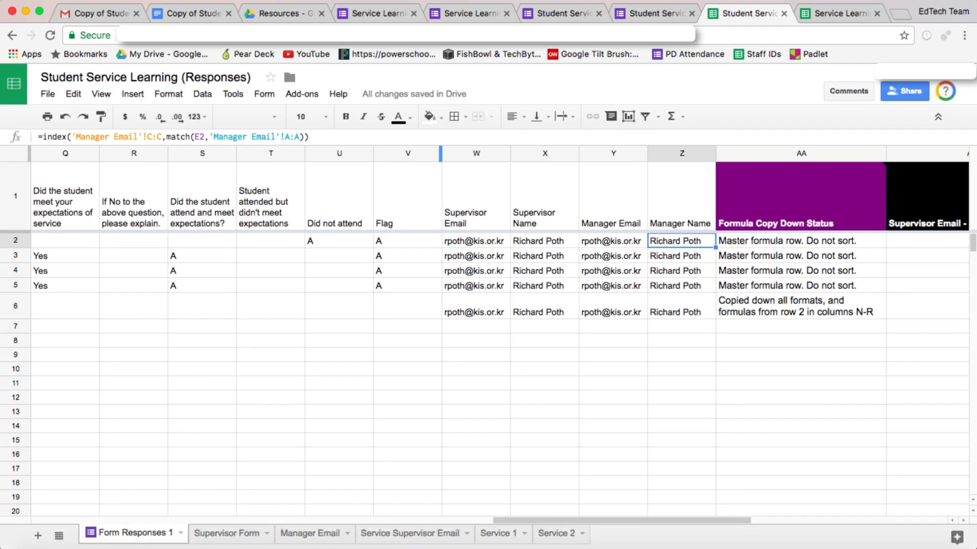
Step: Reopen formMule's preview of all emails, look through the merged messages, send them and check the sheet's send status
click(302, 93)
mouse_move(366, 153)
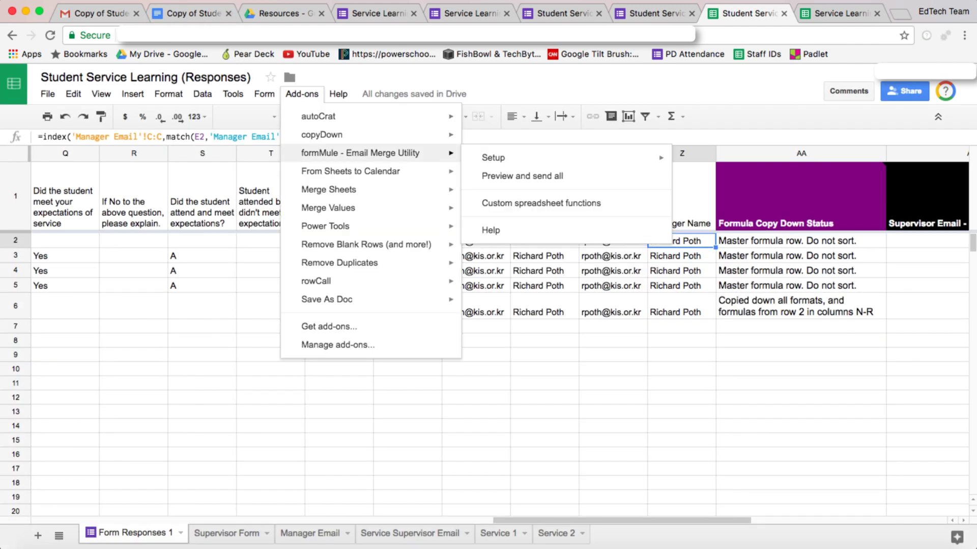
click(522, 175)
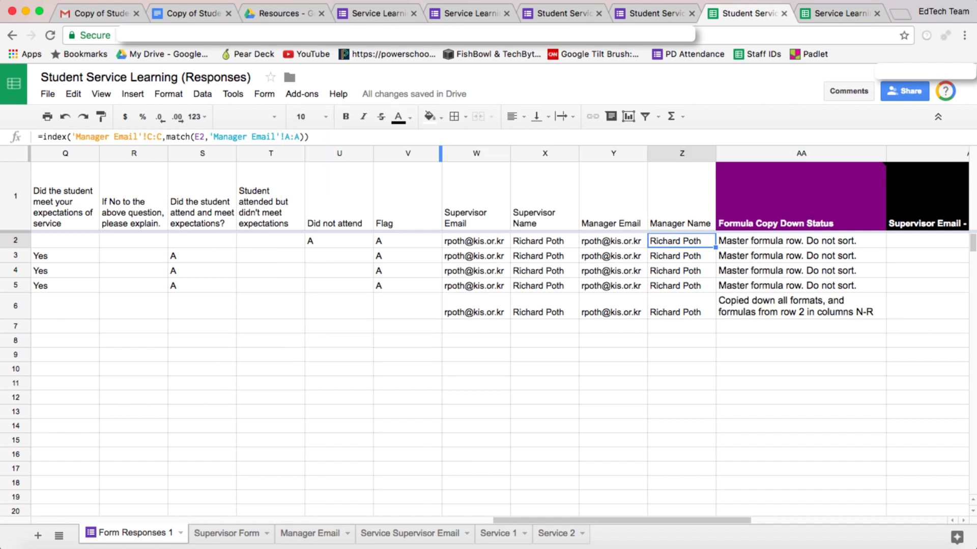
scroll(490, 315, down, 5)
scroll(490, 316, down, 15)
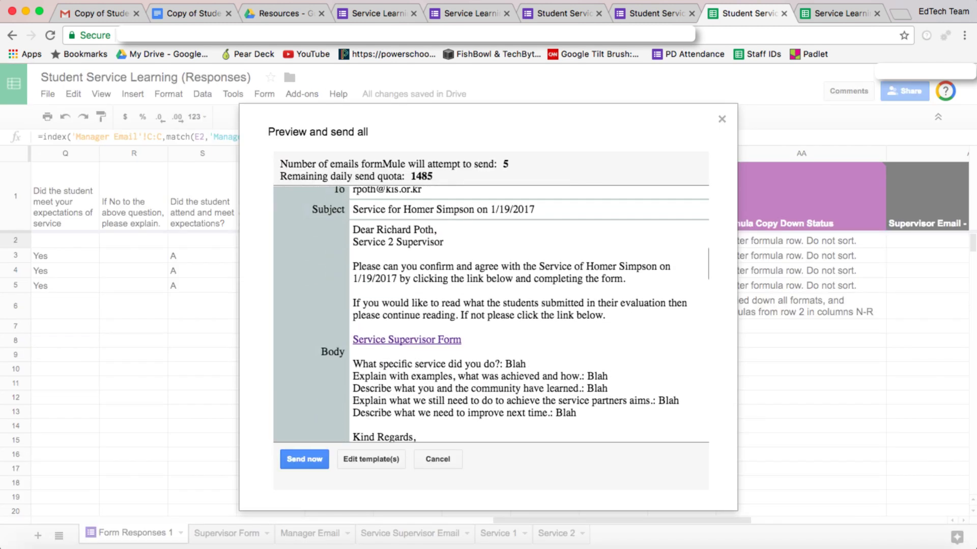
scroll(491, 316, down, 4)
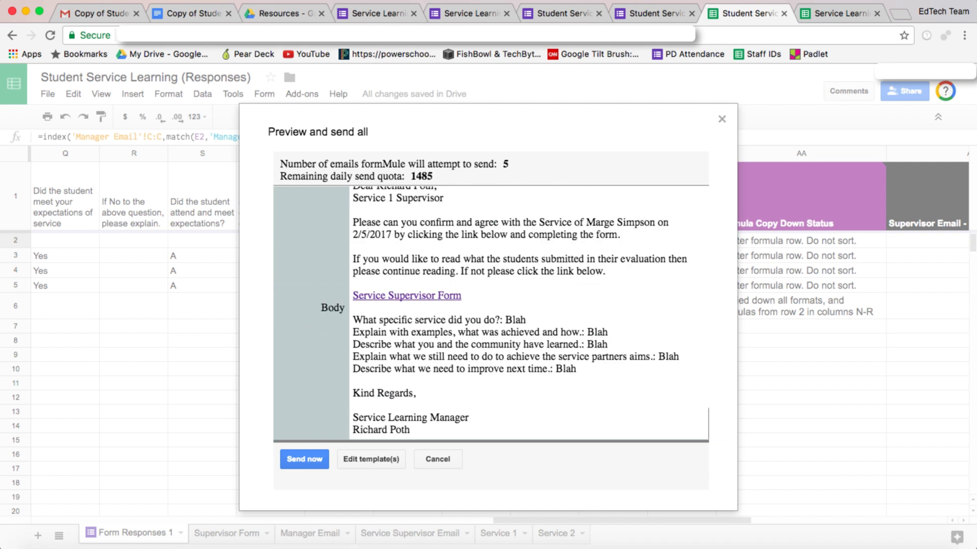
scroll(491, 316, up, 8)
scroll(490, 315, down, 8)
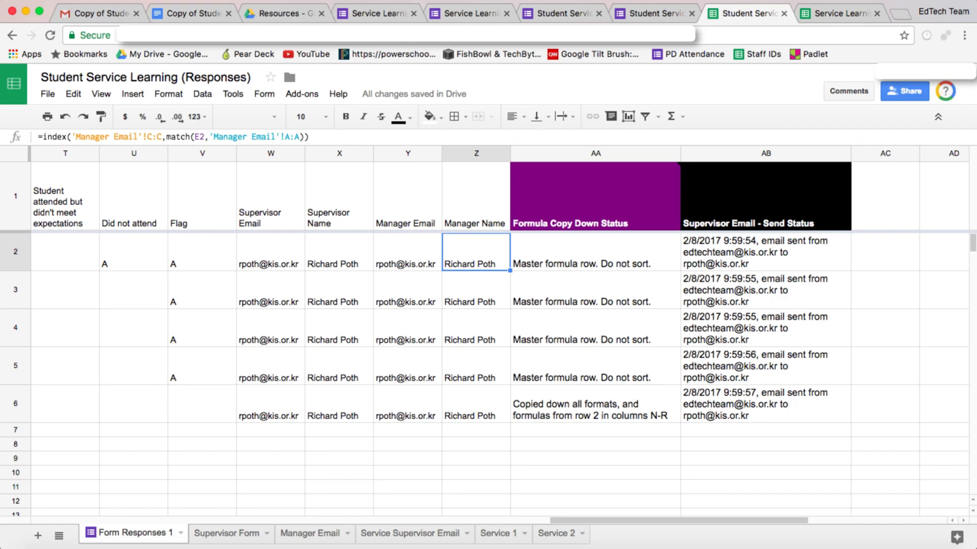
scroll(489, 330, left, 4)
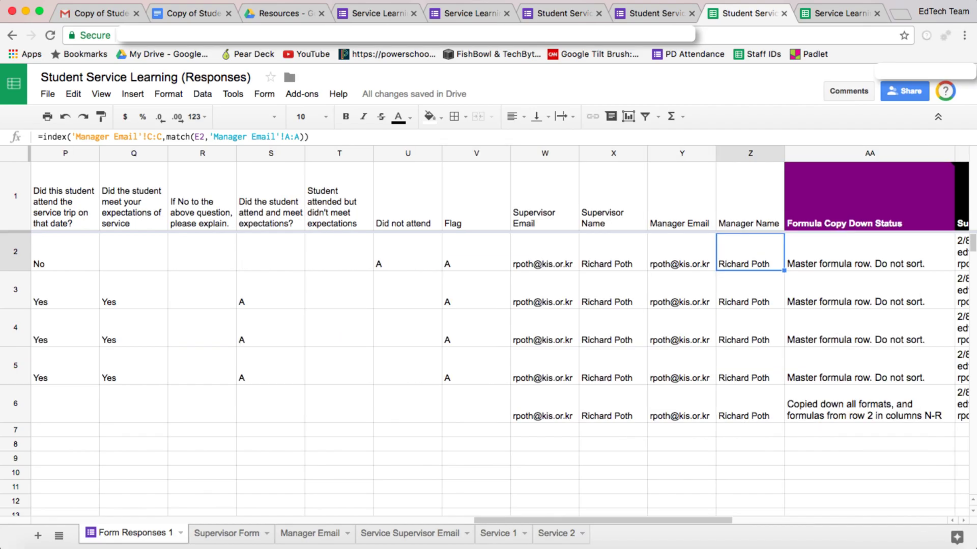